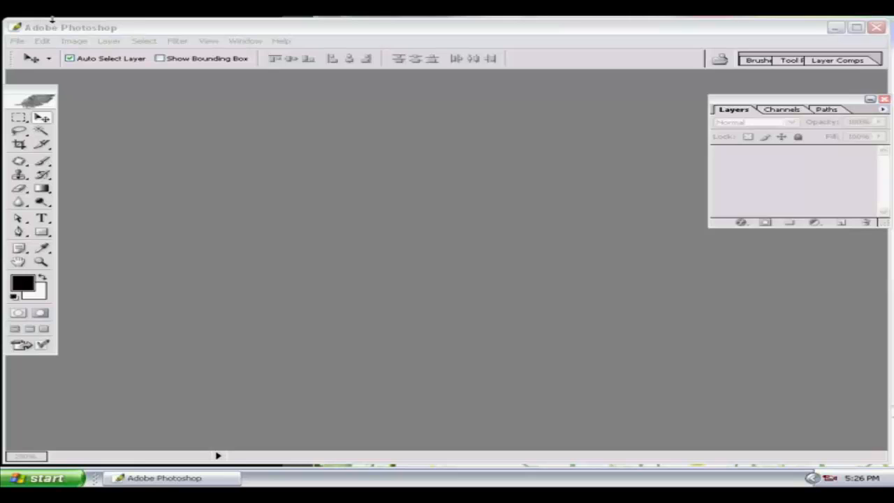
# Create a new document 3.6 × 2.1 inches at 300 pixels/inch through File > New.
pyautogui.click(75, 28)
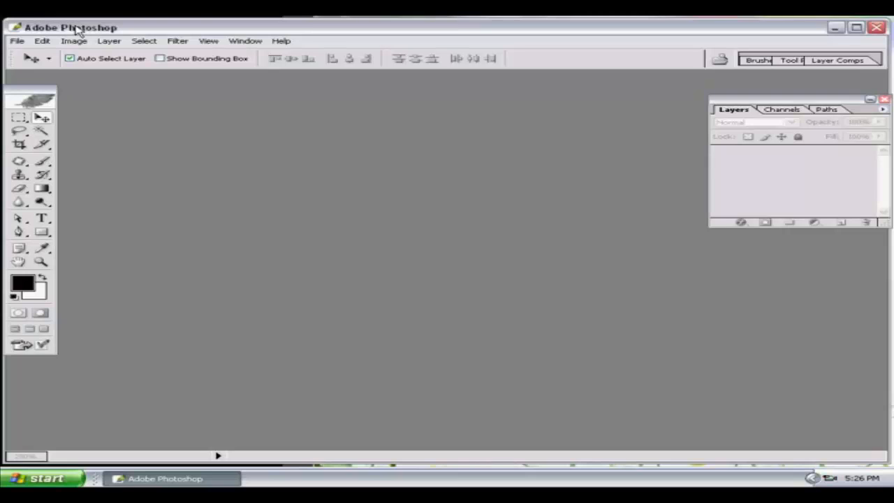
pyautogui.click(17, 41)
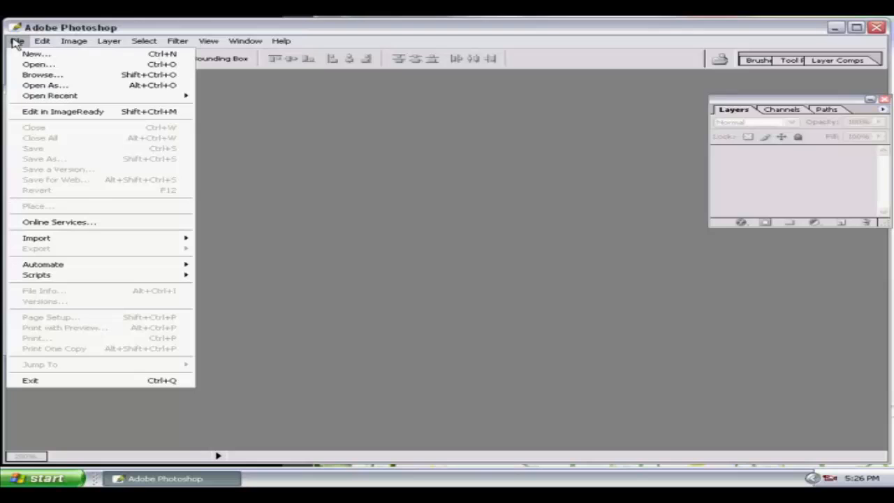
pyautogui.click(35, 54)
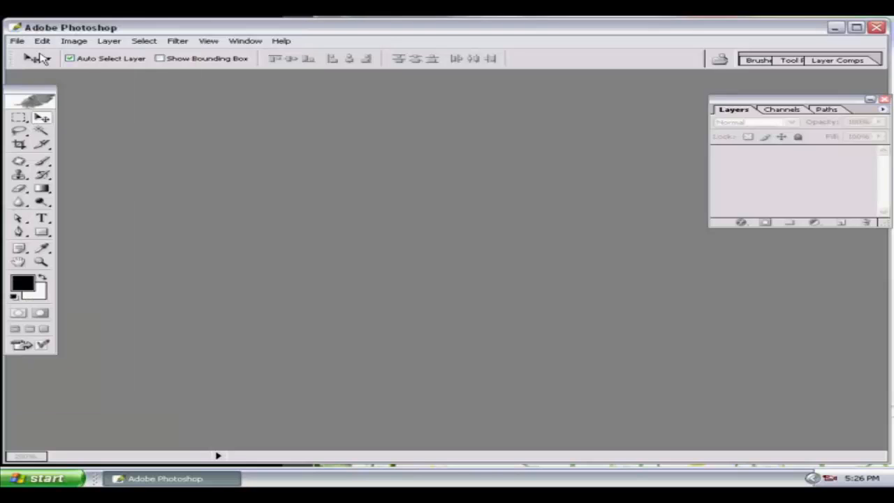
pyautogui.press('Tab')
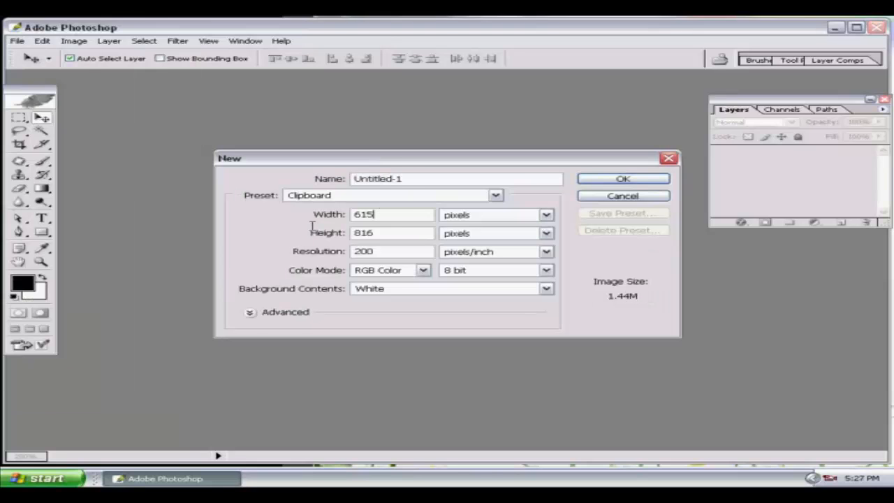
pyautogui.write('3.6')
pyautogui.press('Tab')
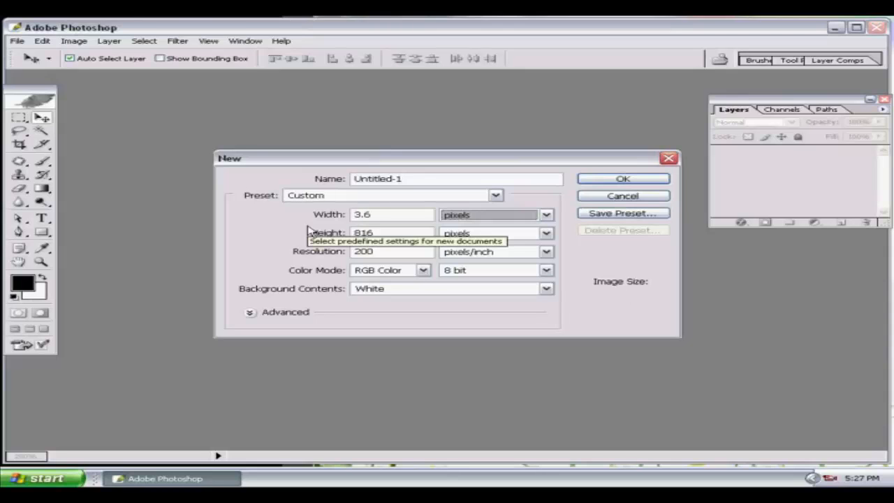
pyautogui.press('Down')
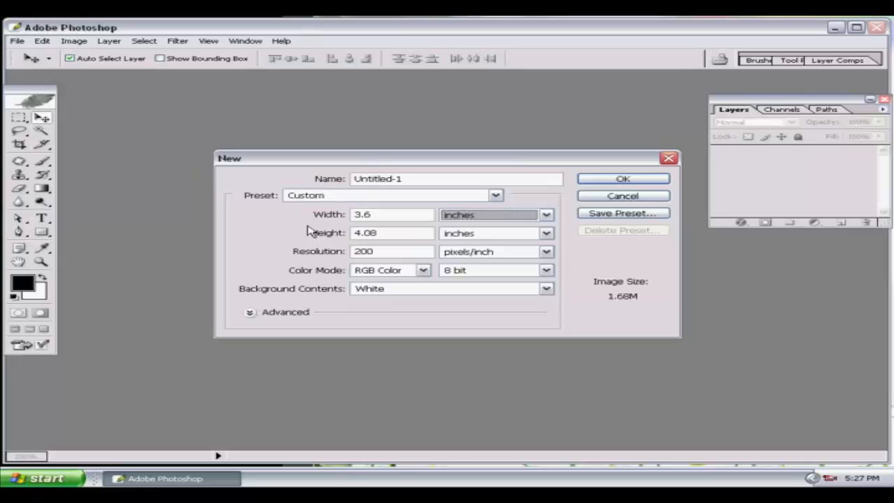
pyautogui.press('Tab')
pyautogui.write('2.1')
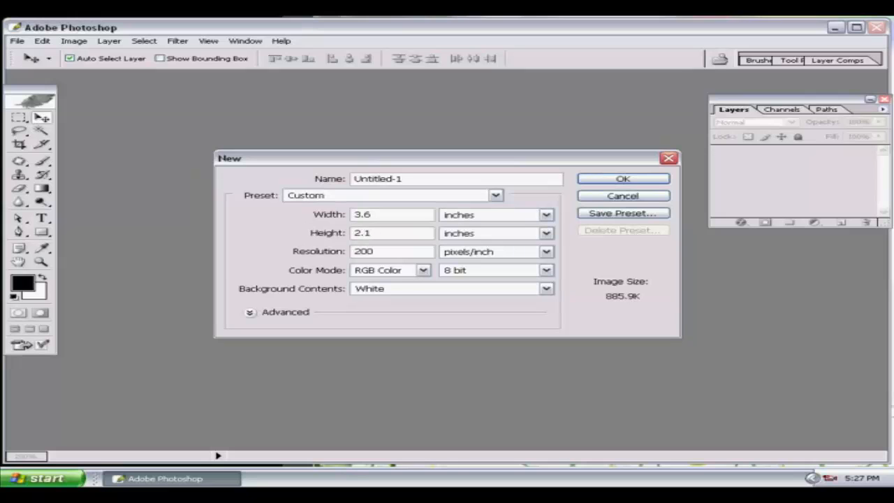
pyautogui.press('Tab')
pyautogui.write('300')
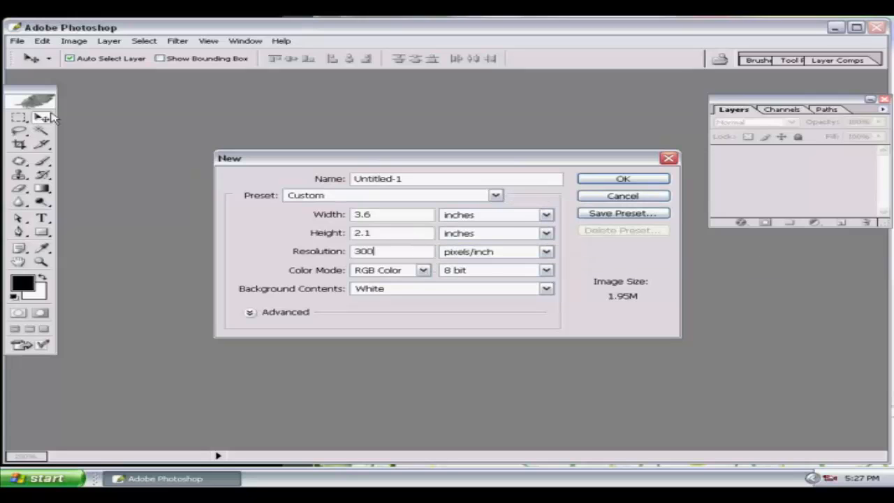
pyautogui.click(655, 182)
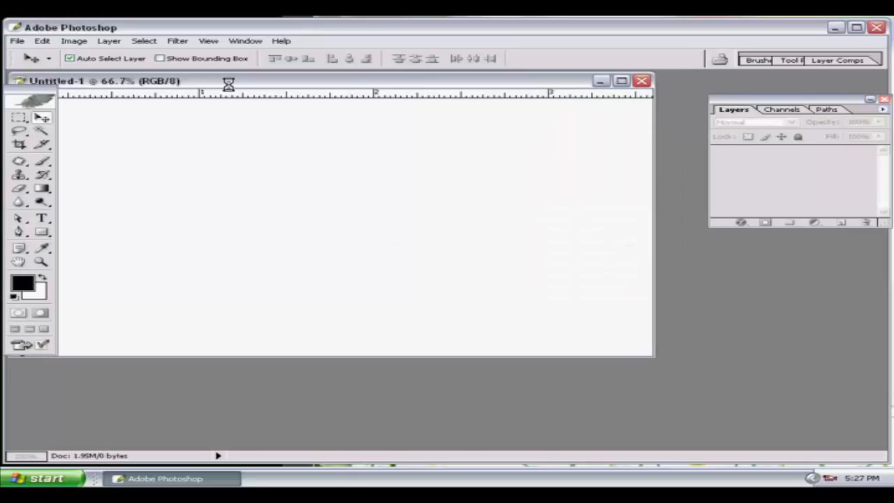
pyautogui.moveTo(232, 83); pyautogui.dragTo(292, 92)
pyautogui.doubleClick(292, 91)
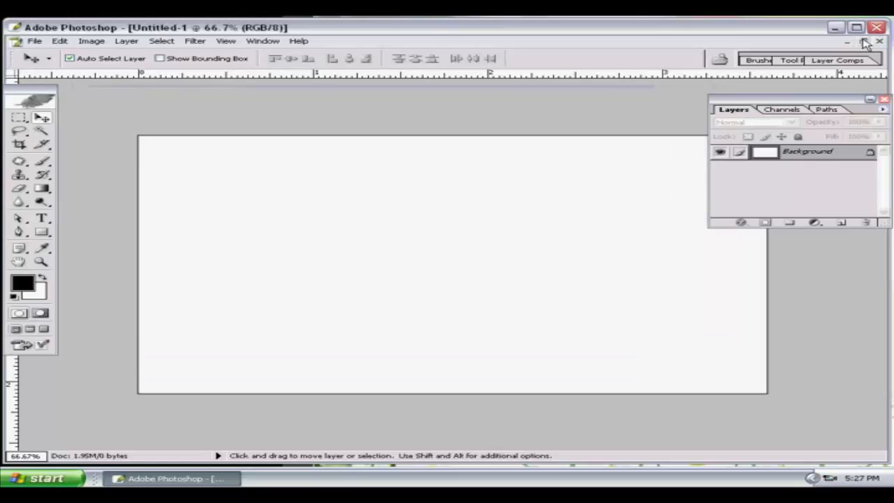
pyautogui.click(863, 41)
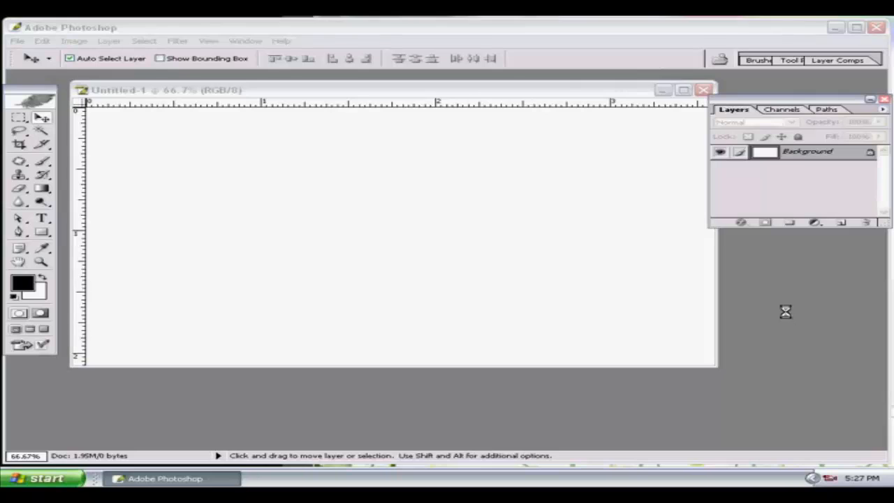
pyautogui.hotkey('ctrl', 'o')
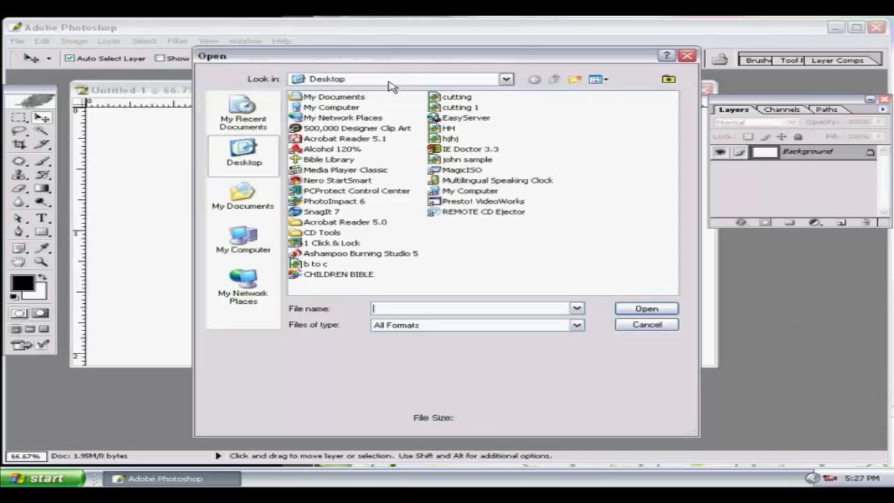
pyautogui.click(391, 83)
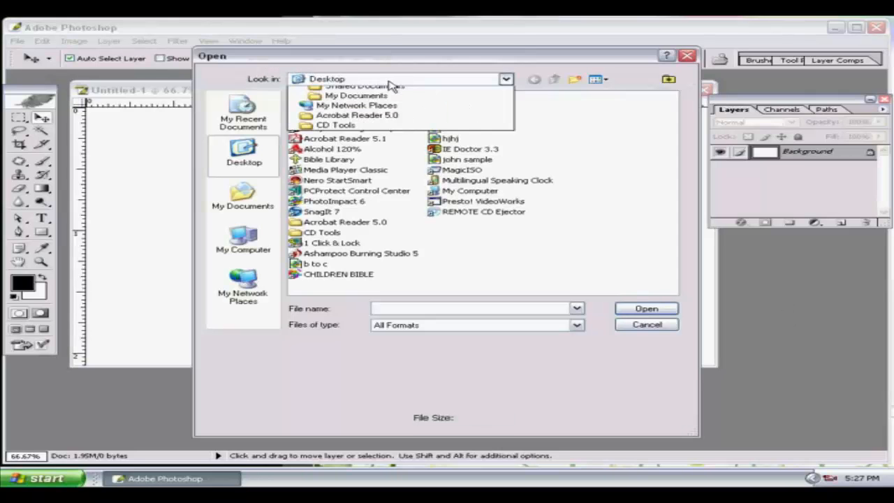
pyautogui.click(640, 328)
pyautogui.click(647, 325)
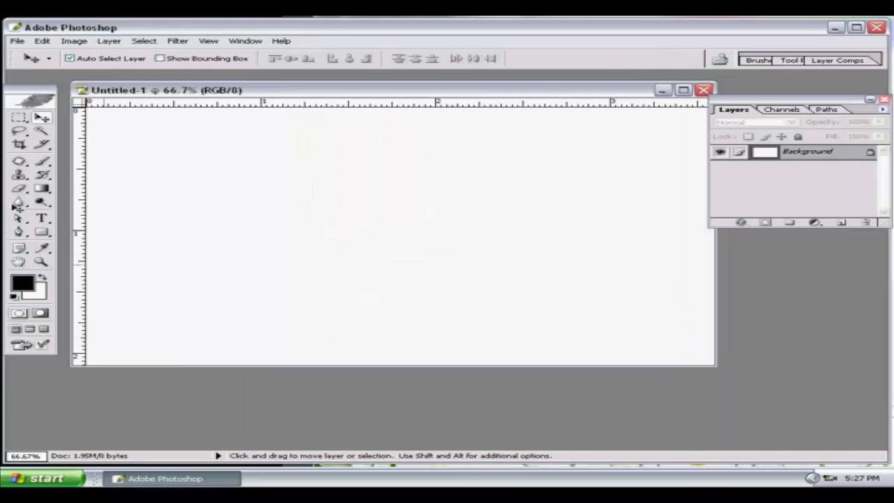
pyautogui.click(44, 188)
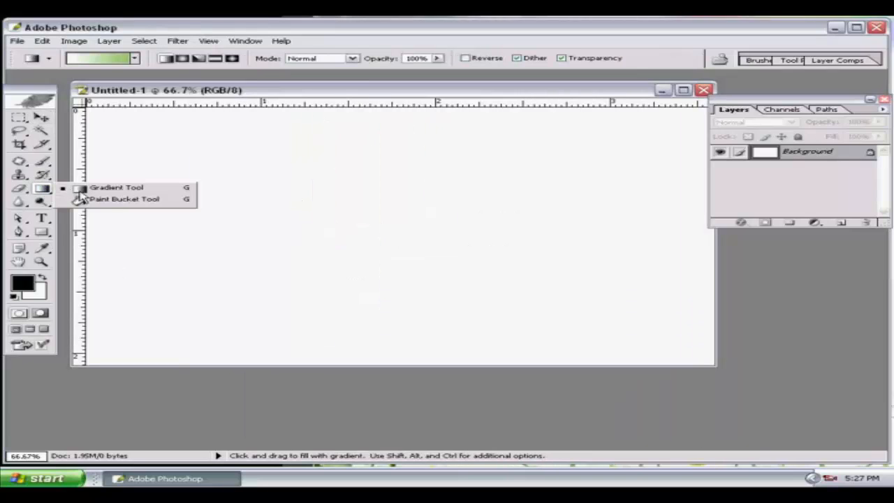
# Fill the Background with a white-to-green gradient dragged from top to bottom.
pyautogui.click(95, 187)
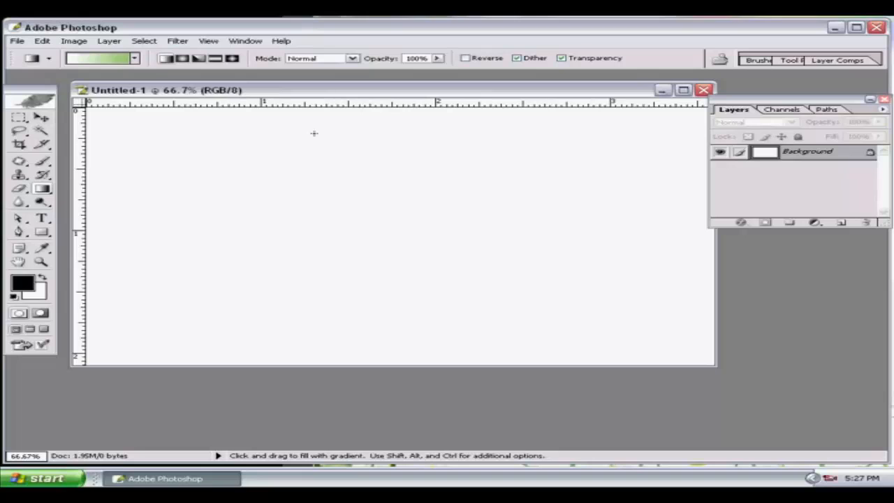
pyautogui.moveTo(394, 140); pyautogui.dragTo(397, 244)
pyautogui.click(41, 219)
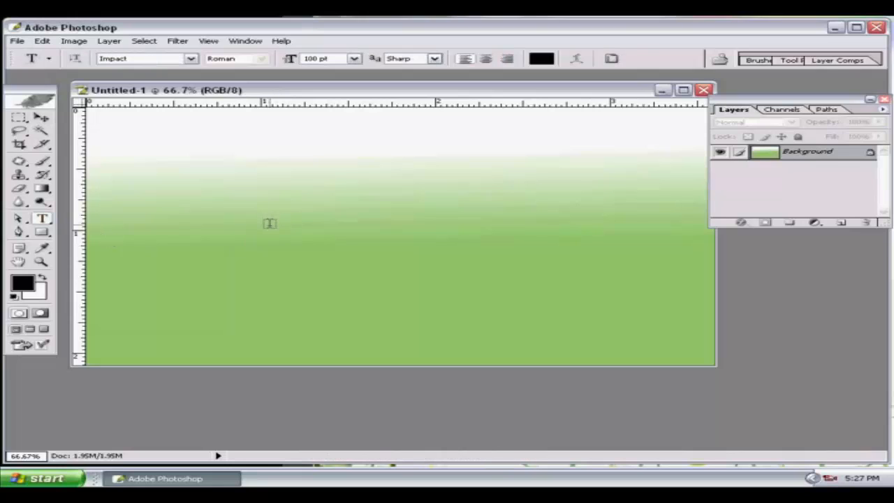
# Add a text line with the name in capital letters, fixing the lowercase start.
pyautogui.click(269, 224)
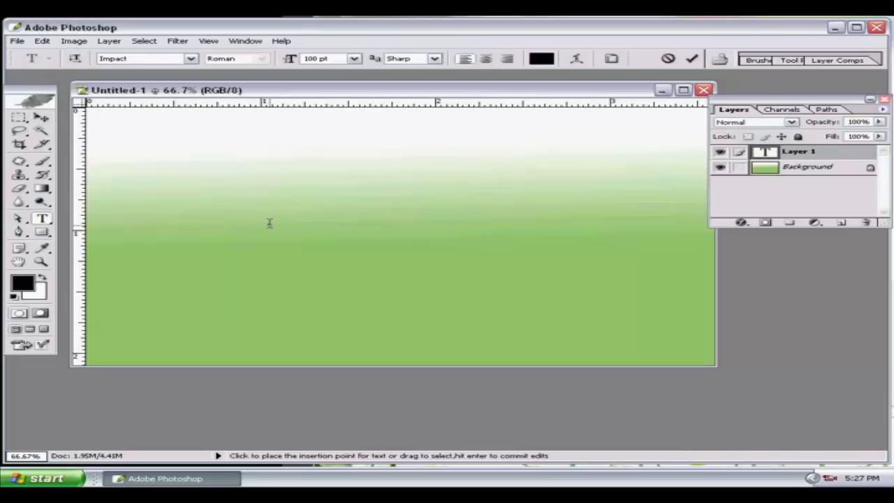
pyautogui.write('joh')
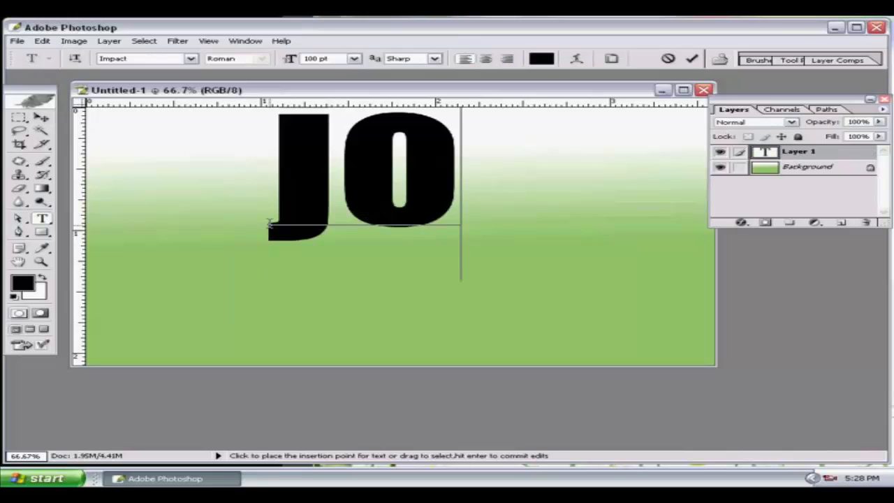
pyautogui.press('Left')
pyautogui.press('Left')
pyautogui.press('Left')
pyautogui.press('Delete')
pyautogui.press('Delete')
pyautogui.press('Delete')
pyautogui.write('J')
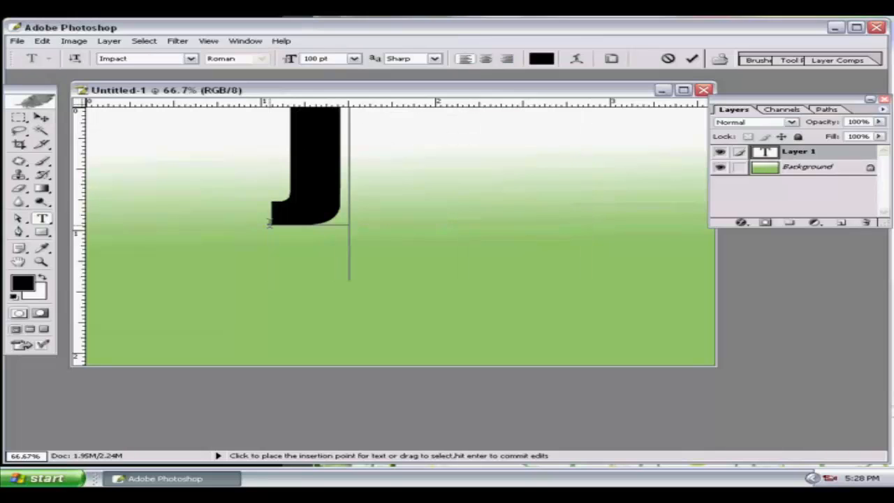
pyautogui.write('OHN')
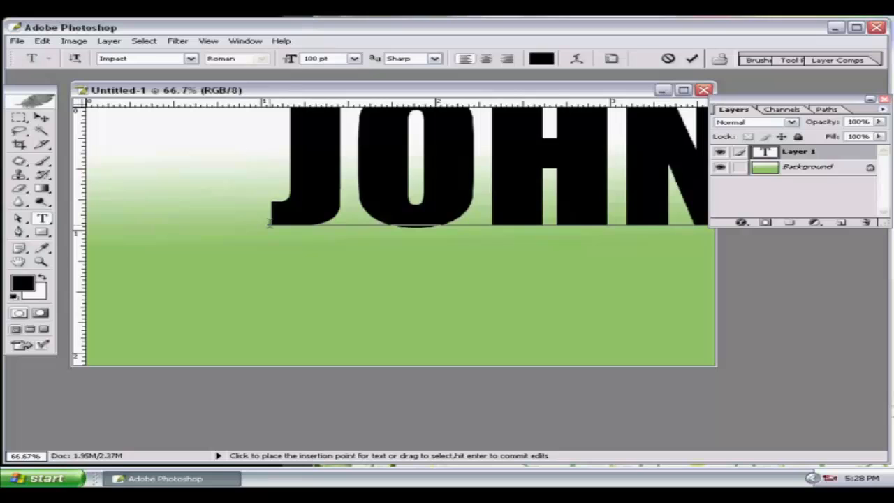
# Format the name text as Arial at 10 pt.
pyautogui.moveTo(290, 169); pyautogui.dragTo(689, 176)
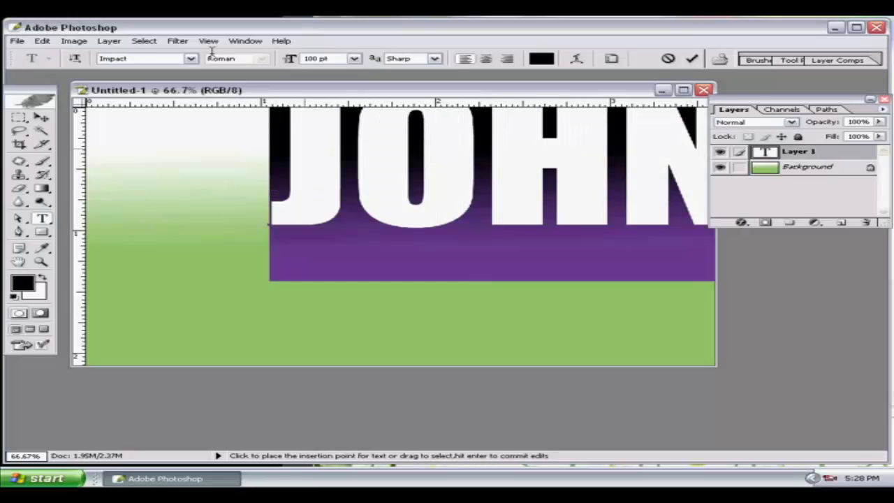
pyautogui.click(355, 59)
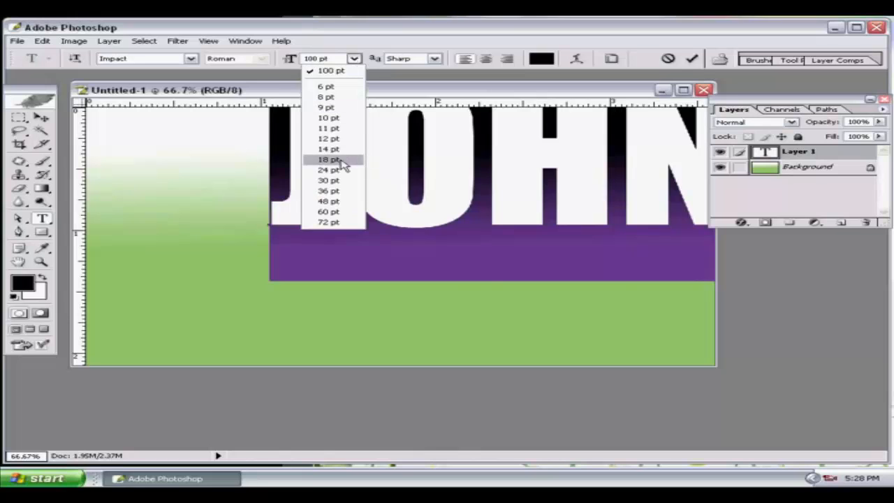
pyautogui.click(338, 160)
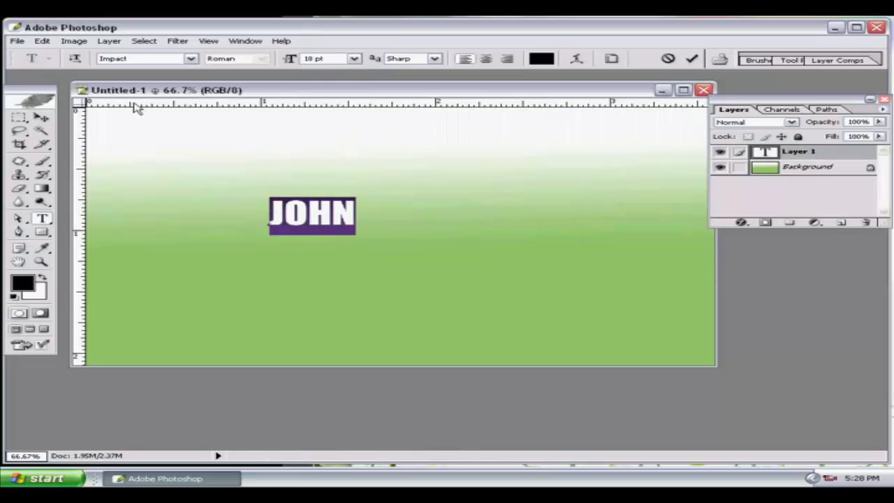
pyautogui.click(190, 59)
pyautogui.moveTo(215, 165); pyautogui.dragTo(217, 57)
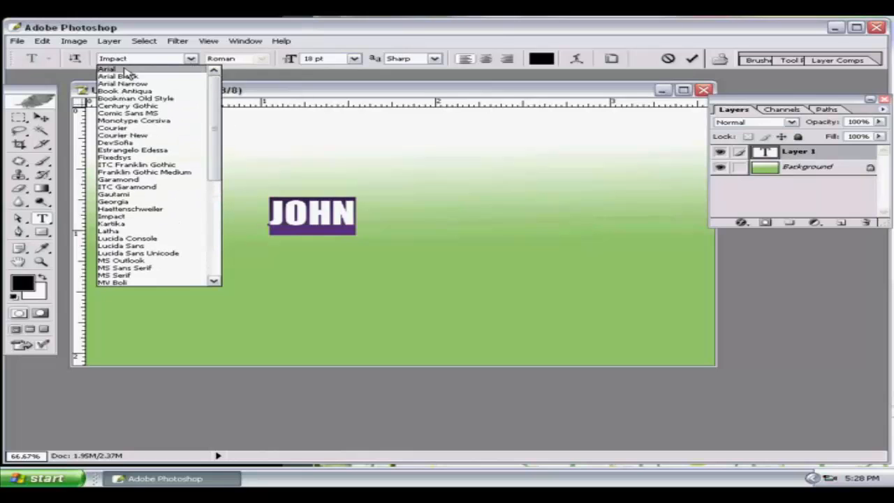
pyautogui.click(110, 69)
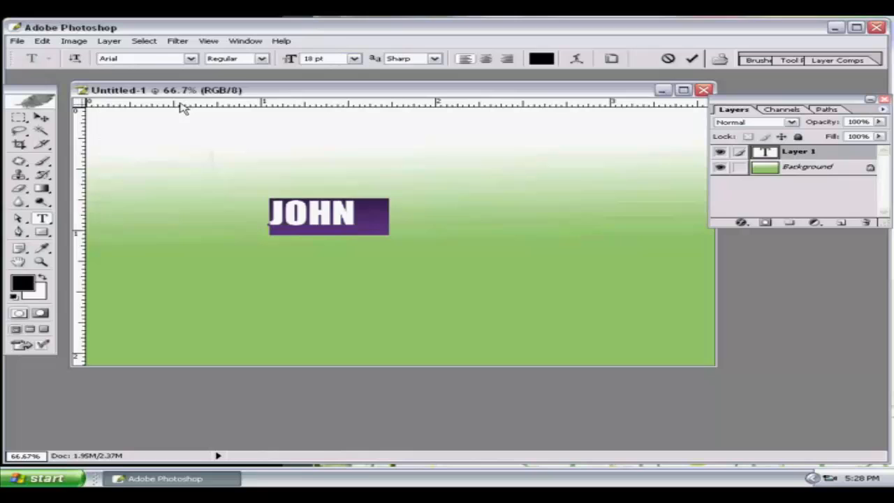
pyautogui.click(355, 61)
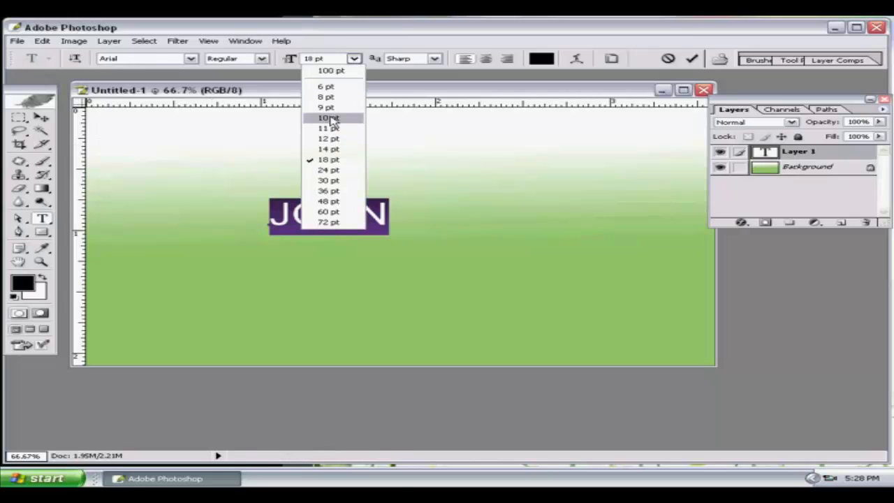
pyautogui.click(331, 119)
# Move the name text to the card's top-left corner.
pyautogui.click(41, 117)
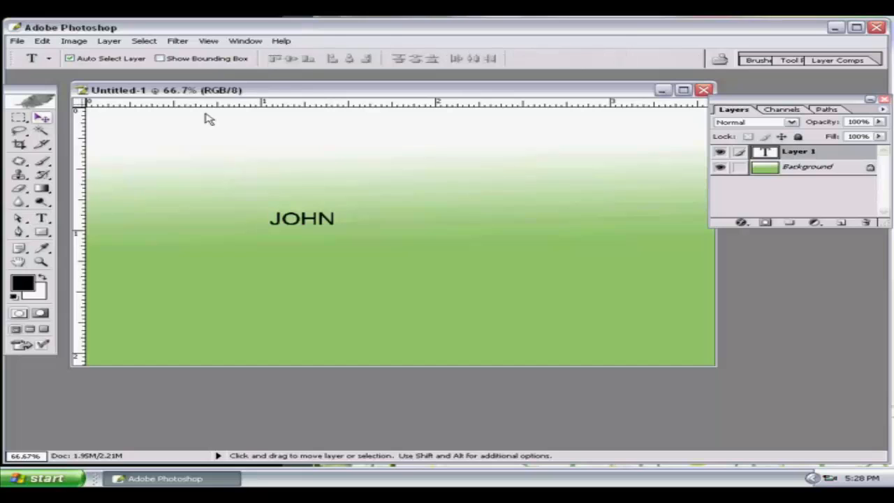
pyautogui.doubleClick(306, 91)
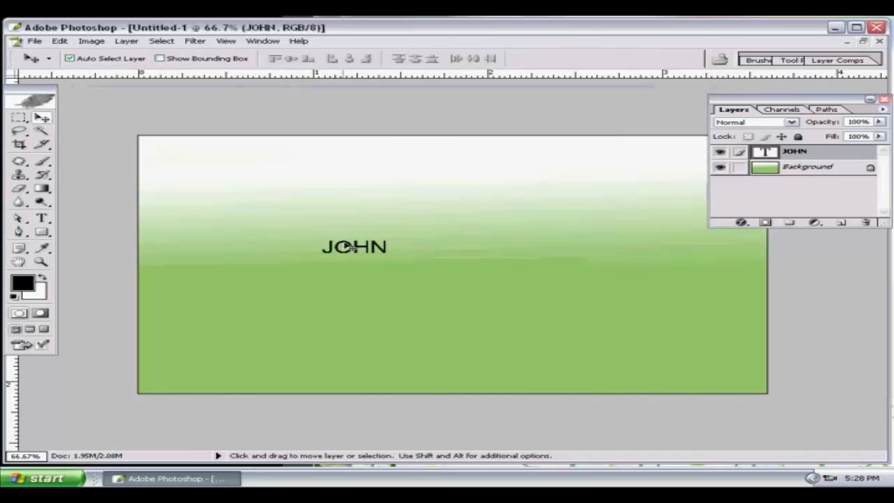
pyautogui.moveTo(343, 245); pyautogui.dragTo(197, 161)
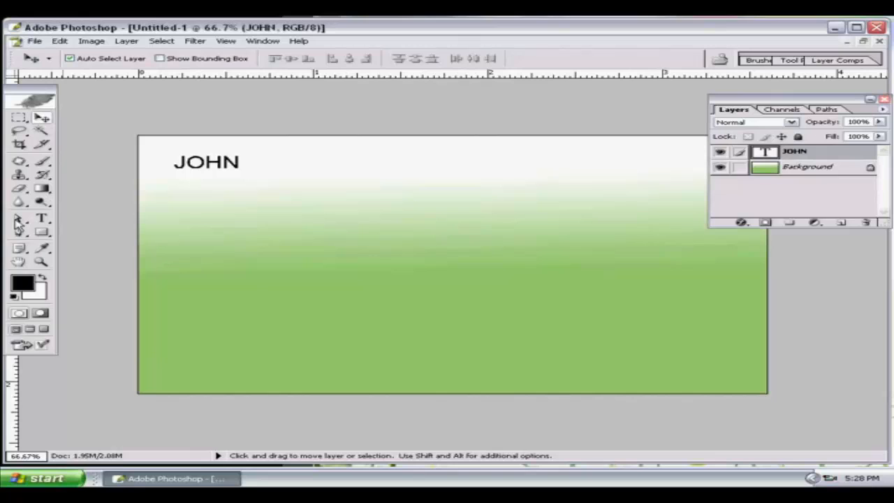
pyautogui.click(42, 219)
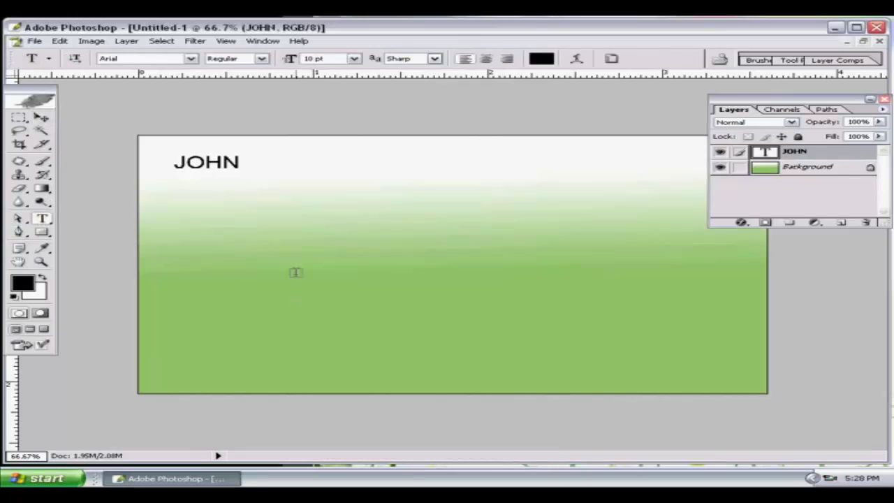
# Add a new text line reading 'M.S. ENTERPRISES' in the middle of the card.
pyautogui.click(296, 272)
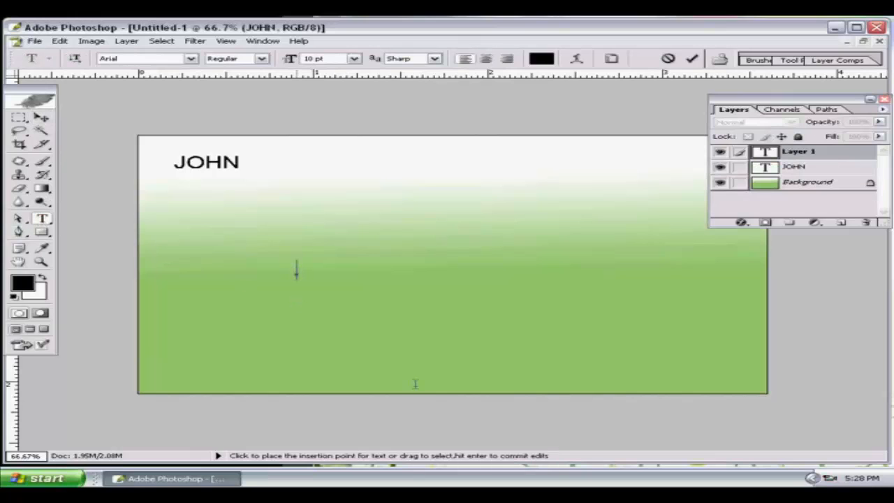
pyautogui.write('M.S. R')
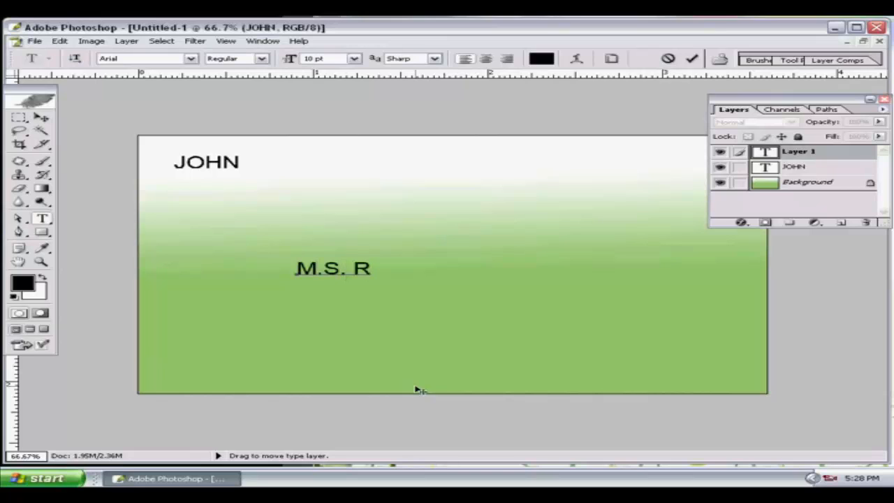
pyautogui.press('BackSpace')
pyautogui.write('ENTER')
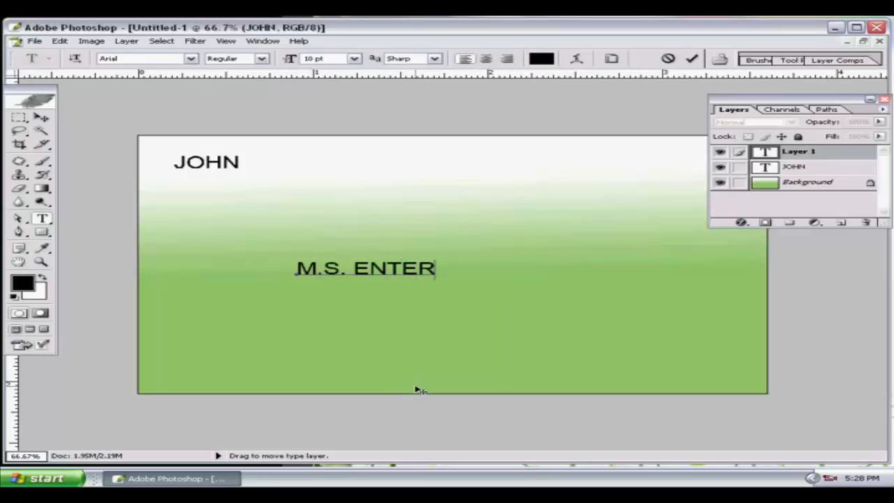
pyautogui.write('PRISES')
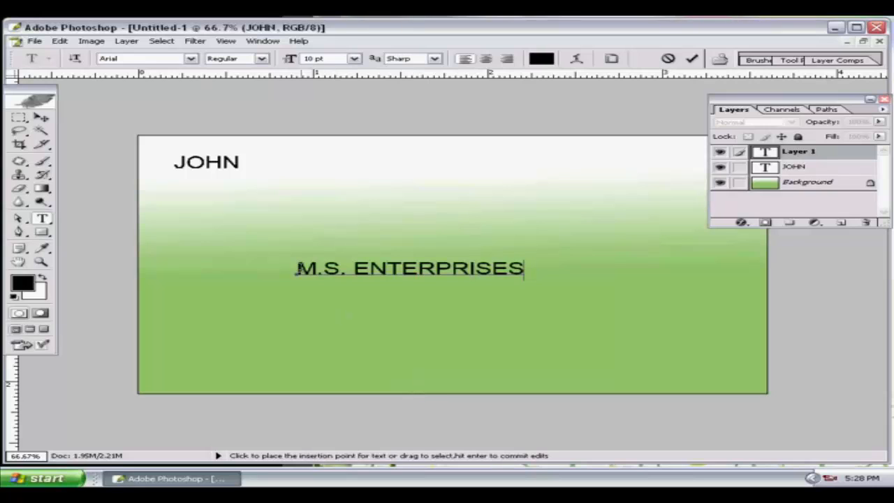
# Set the M.S. ENTERPRISES text size to 25 pt.
pyautogui.moveTo(297, 269); pyautogui.dragTo(569, 266)
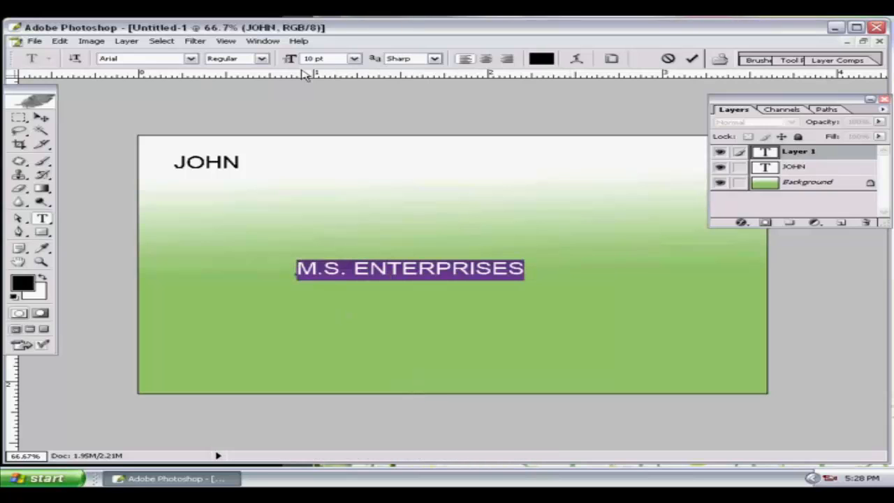
pyautogui.click(354, 59)
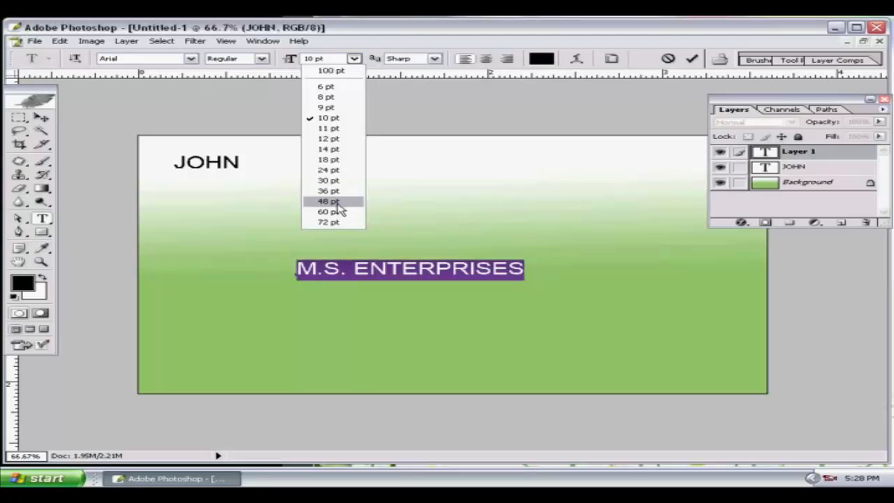
pyautogui.click(328, 212)
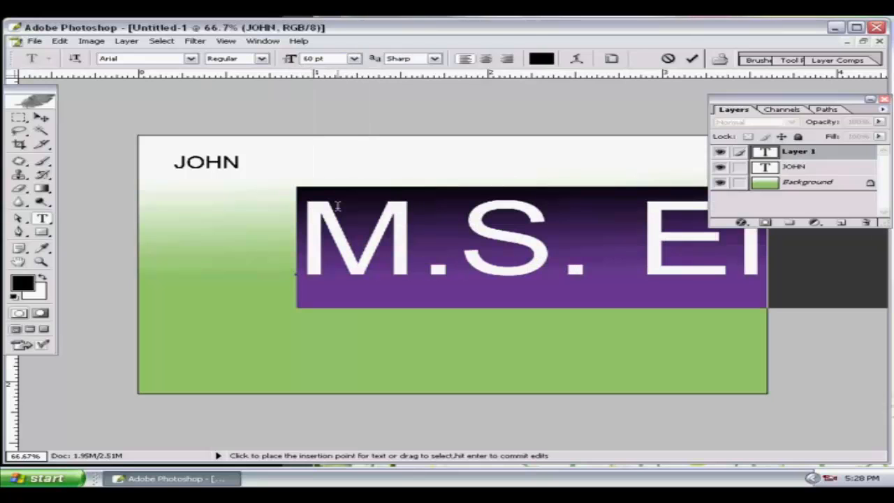
pyautogui.click(355, 60)
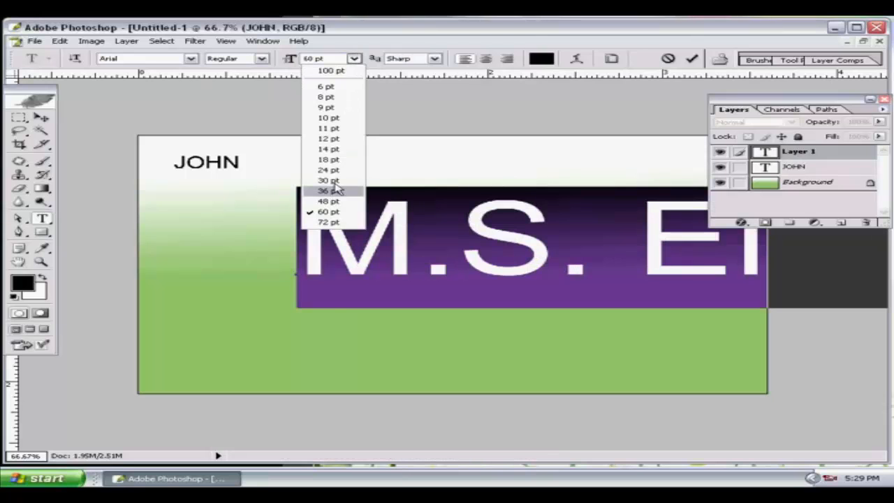
pyautogui.click(337, 185)
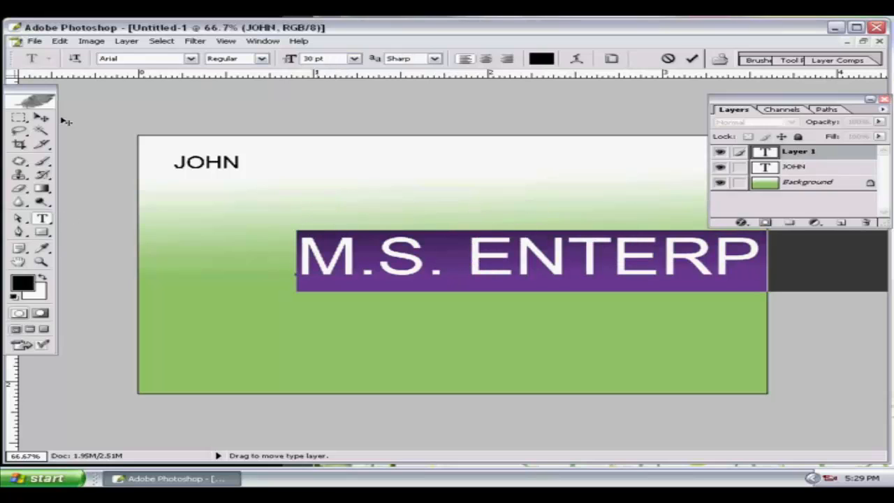
pyautogui.click(312, 59)
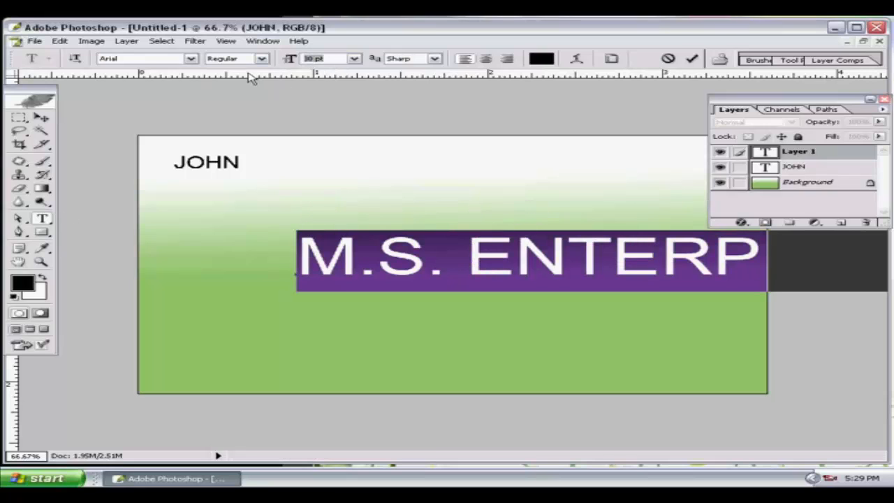
pyautogui.write('25')
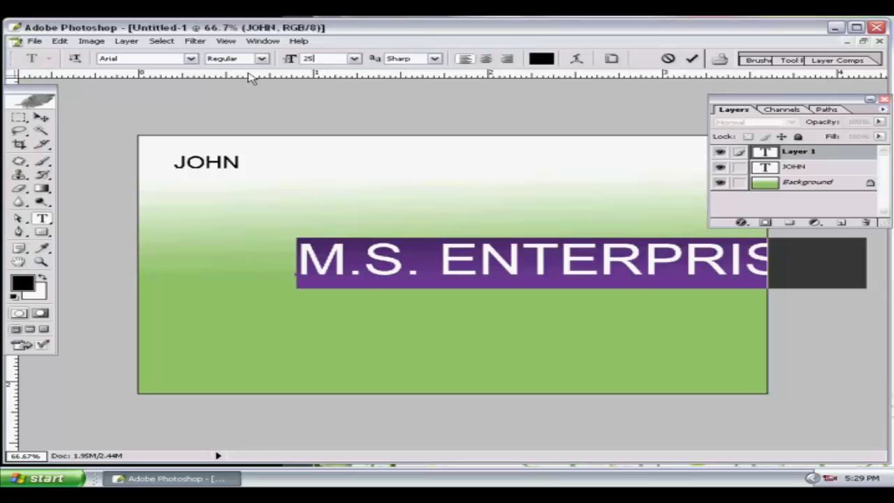
# Move M.S. ENTERPRISES left so it fits inside the card.
pyautogui.click(41, 118)
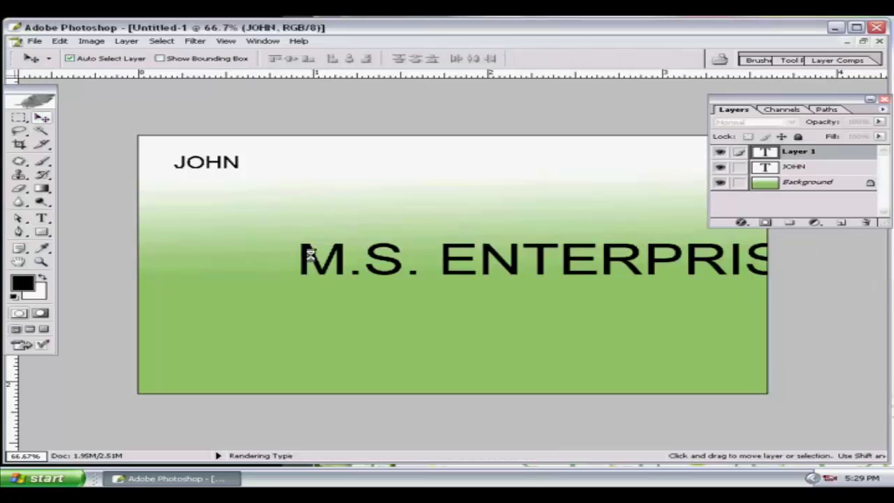
pyautogui.moveTo(280, 267); pyautogui.dragTo(204, 273)
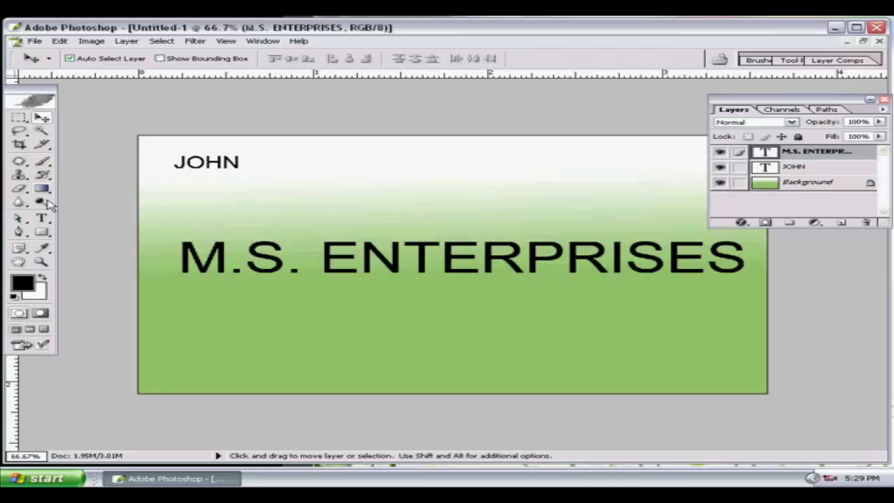
pyautogui.click(240, 329)
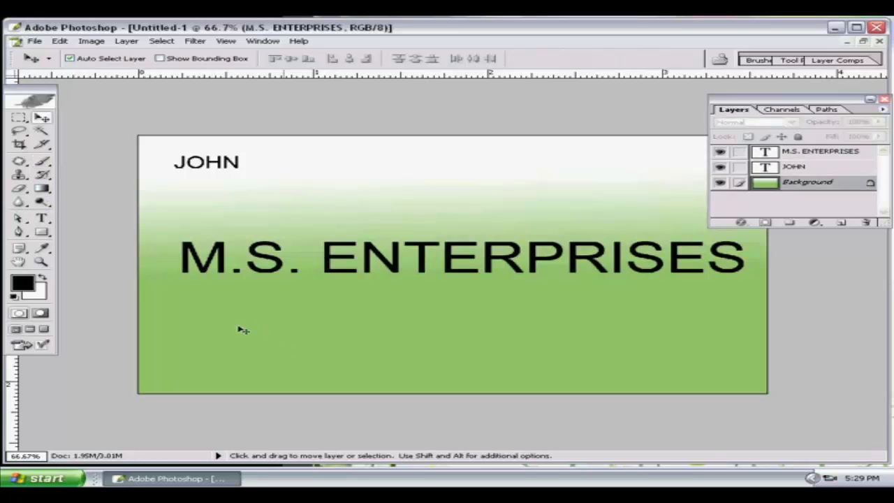
pyautogui.click(279, 264)
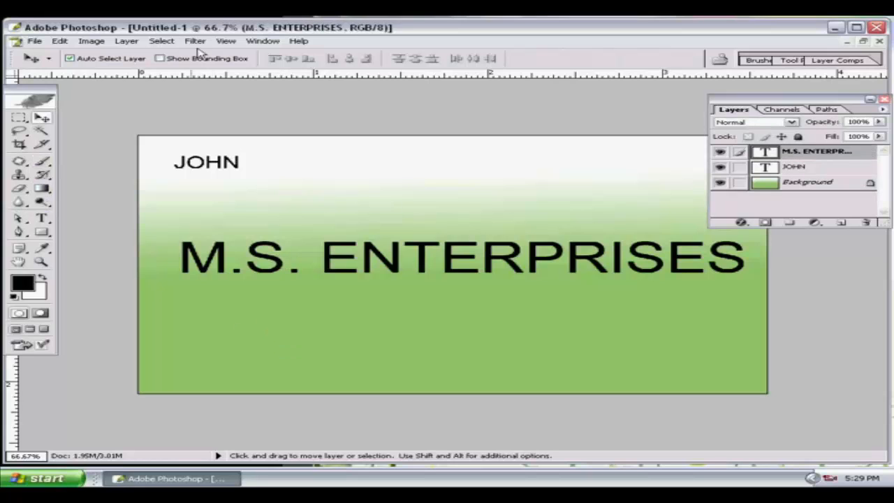
# Restyle M.S. ENTERPRISES as 24 pt Bookman Old Style Bold Italic.
pyautogui.click(41, 219)
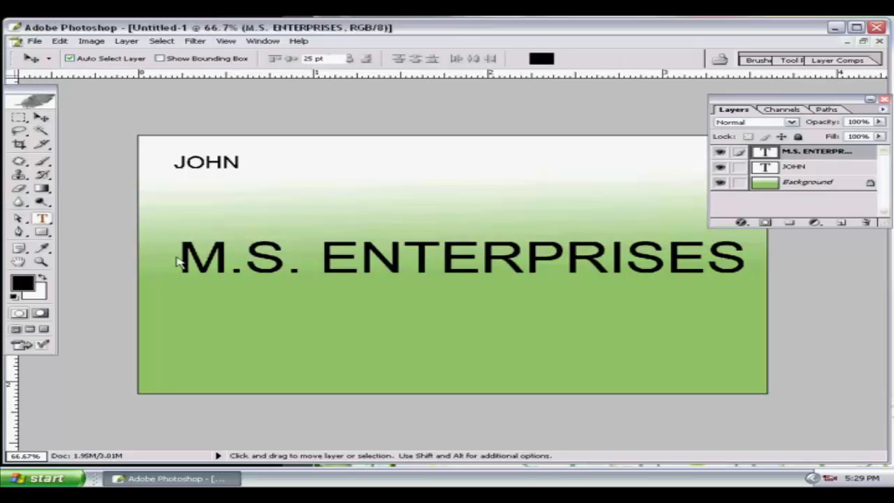
pyautogui.moveTo(184, 257); pyautogui.dragTo(746, 260)
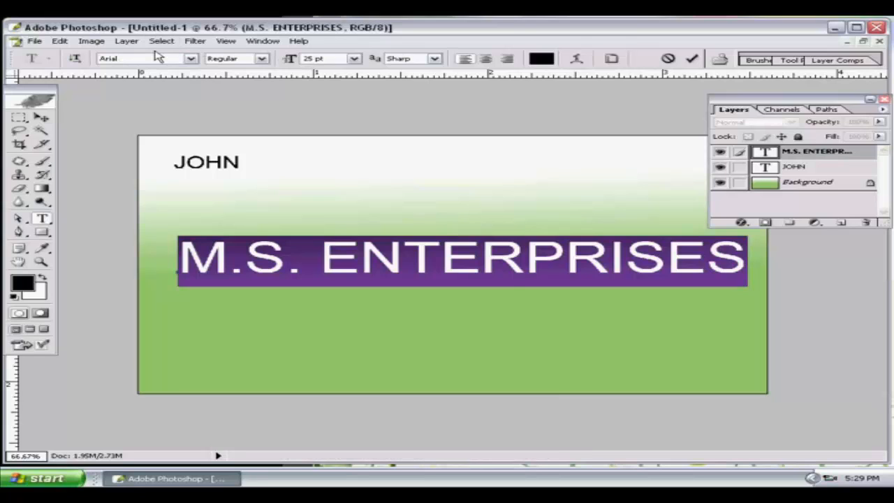
pyautogui.click(354, 60)
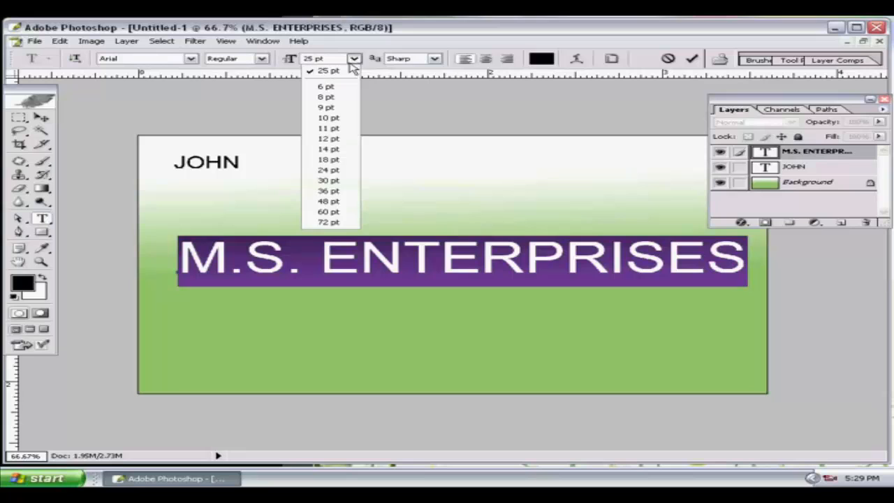
pyautogui.click(330, 171)
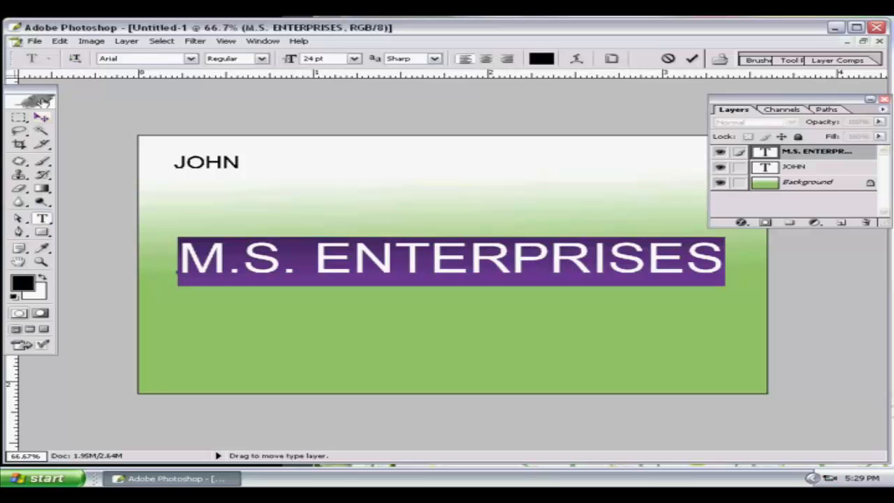
pyautogui.click(190, 58)
pyautogui.click(160, 101)
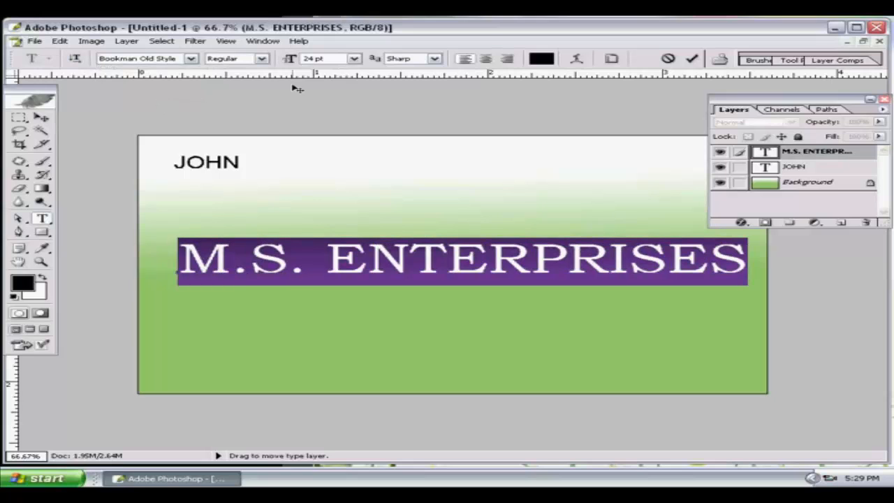
pyautogui.click(261, 59)
pyautogui.click(225, 95)
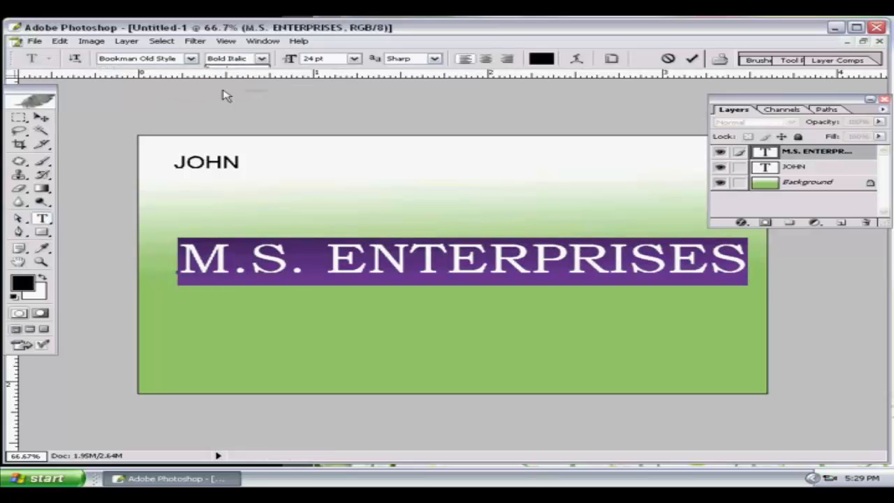
# Colour the M.S. ENTERPRISES text red (FA082A) and nudge it slightly left.
pyautogui.click(540, 59)
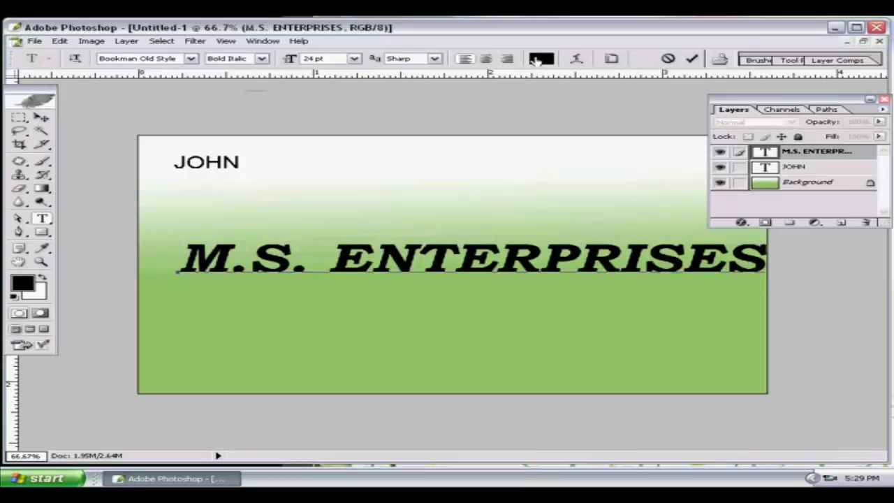
pyautogui.click(568, 221)
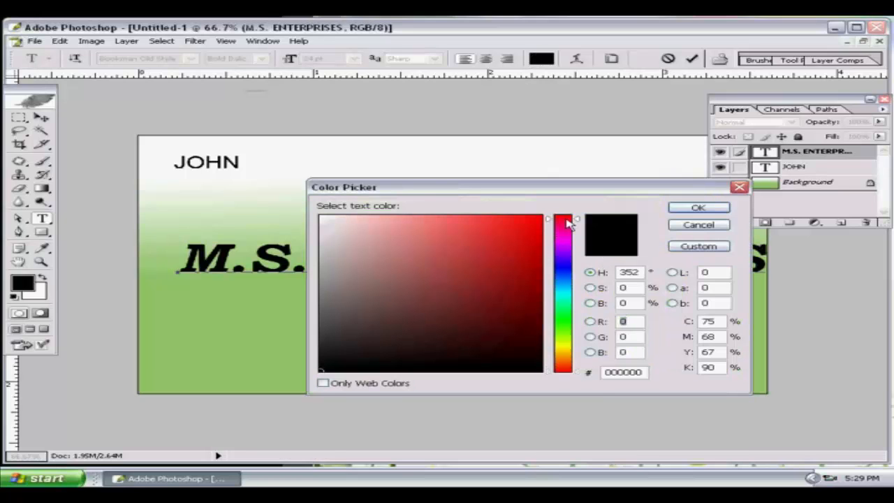
pyautogui.click(535, 219)
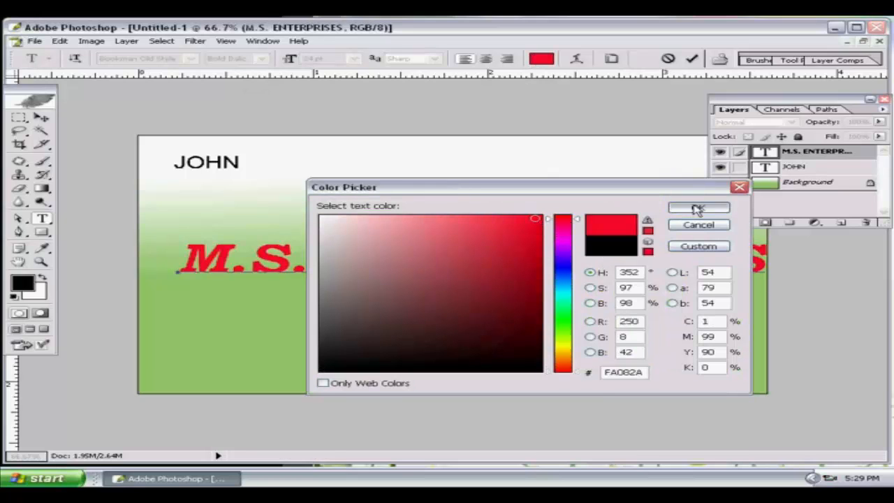
pyautogui.click(698, 208)
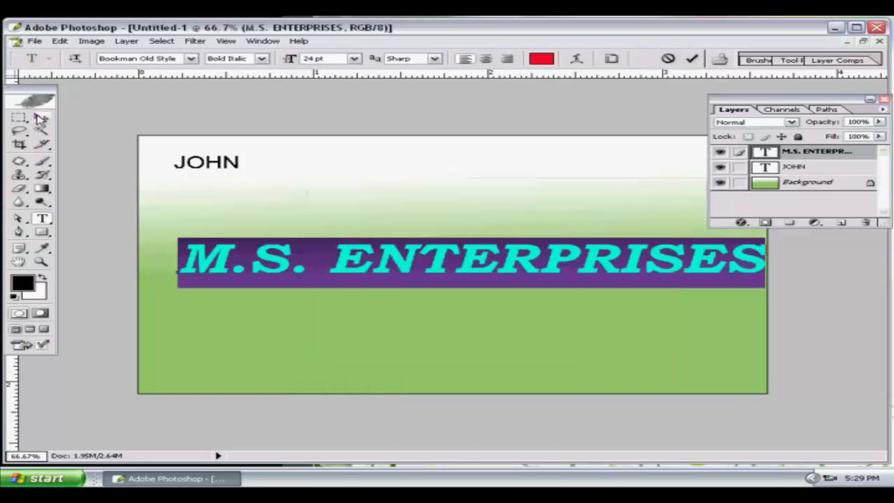
pyautogui.click(40, 118)
pyautogui.moveTo(435, 269); pyautogui.dragTo(423, 274)
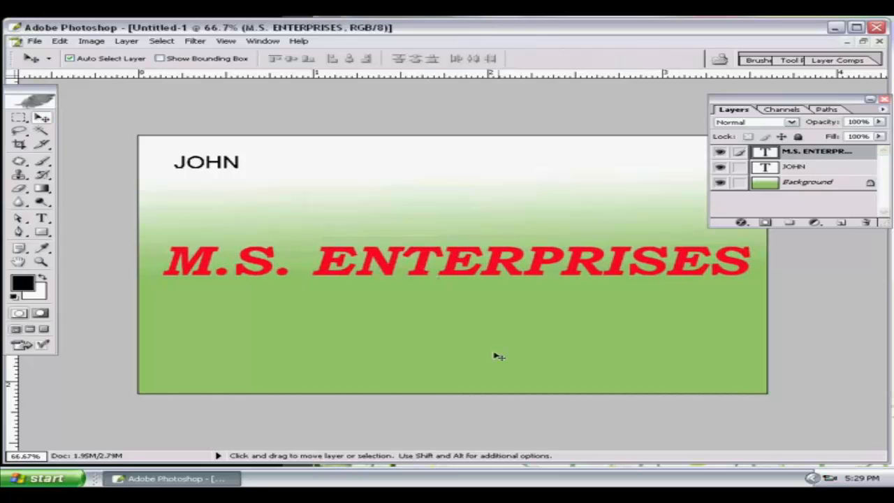
# Apply a Craquelure texture (spacing 15, depth 6, brightness 9) to the Background layer.
pyautogui.click(376, 370)
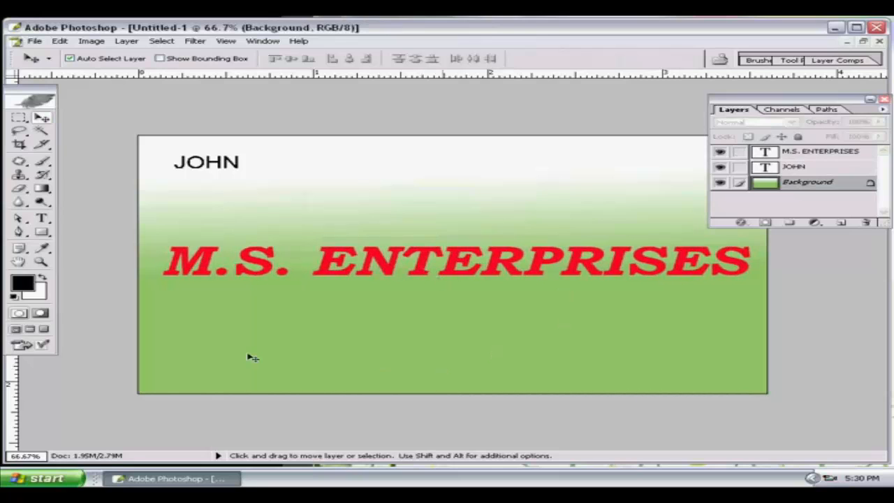
pyautogui.click(196, 42)
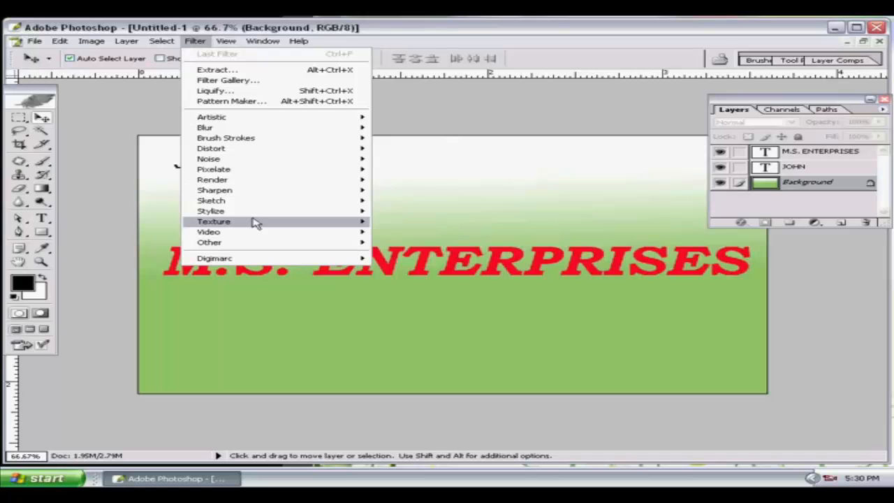
pyautogui.moveTo(256, 223)
pyautogui.click(404, 275)
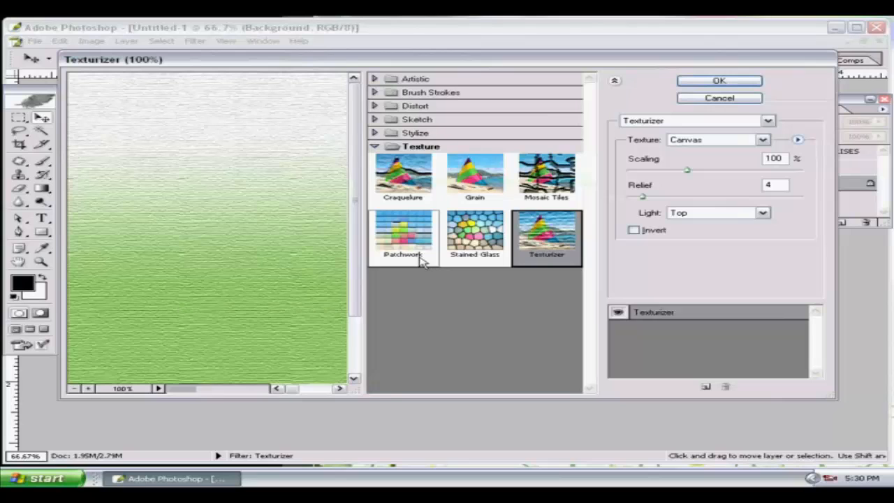
pyautogui.click(405, 233)
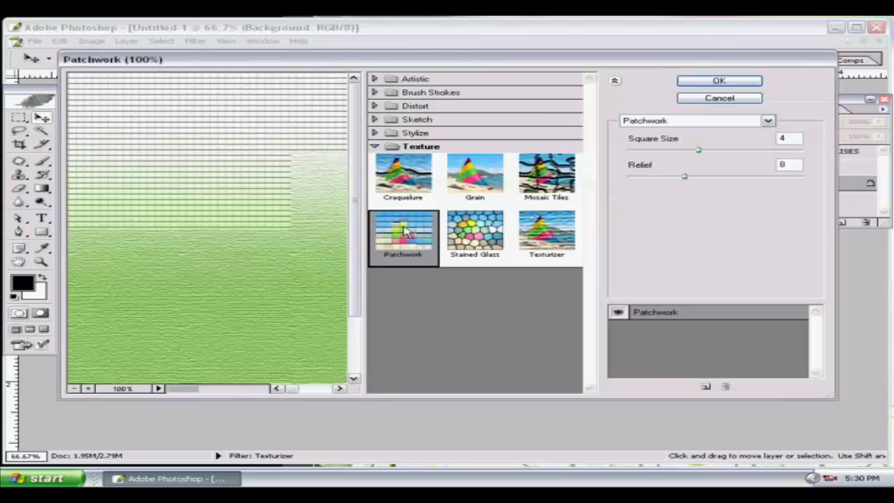
pyautogui.click(398, 175)
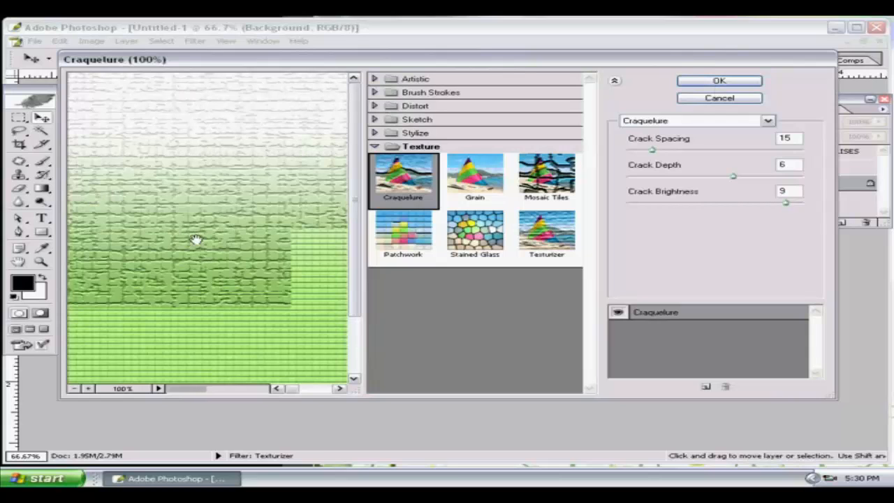
pyautogui.click(716, 82)
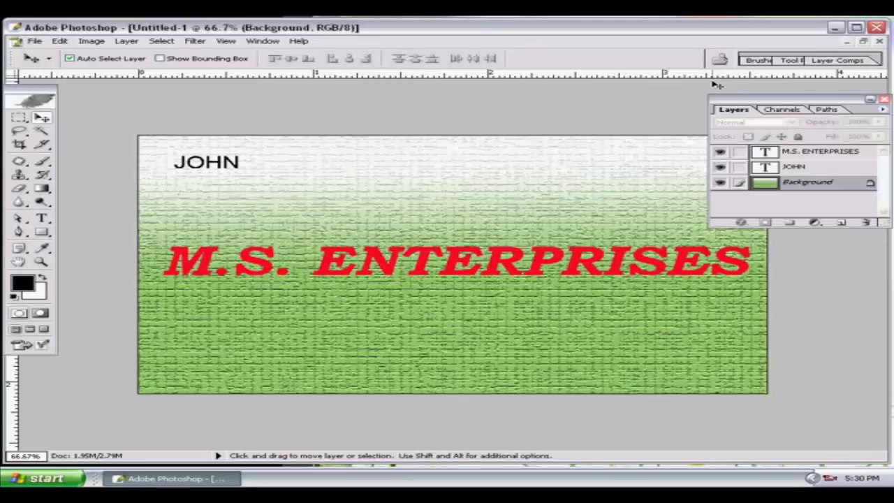
pyautogui.hotkey('ctrl', '+')
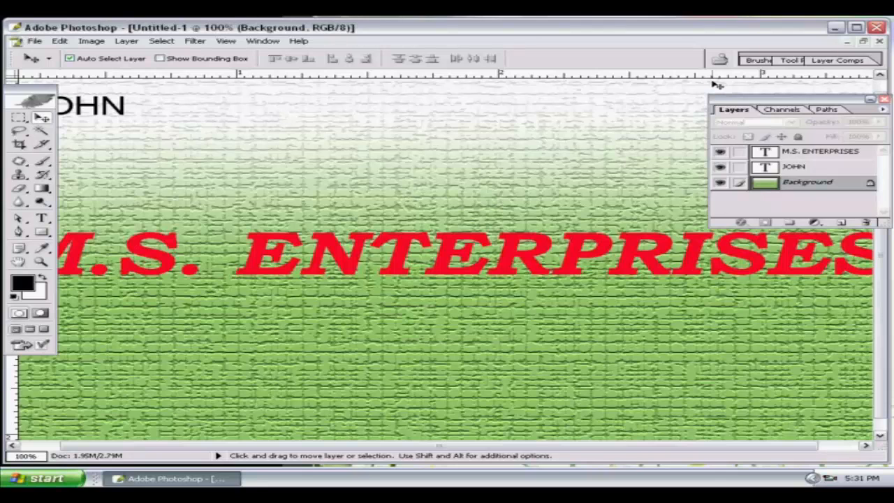
pyautogui.hotkey('ctrl', '-')
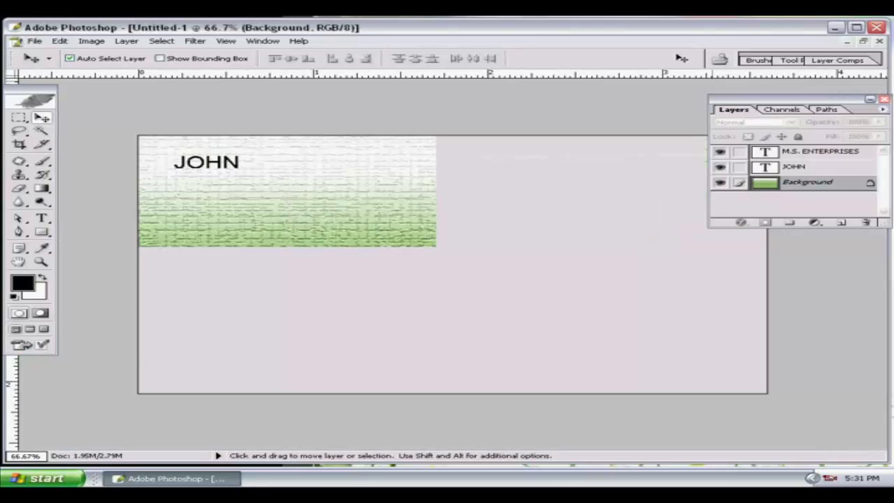
pyautogui.click(839, 152)
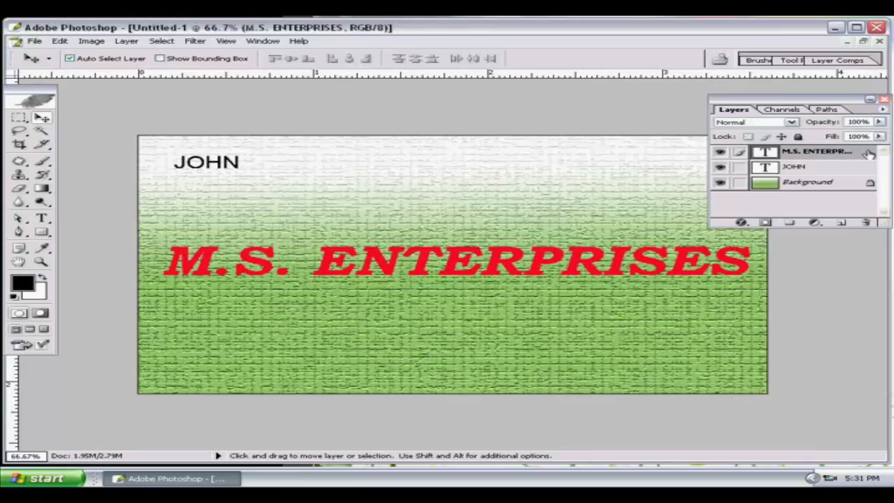
# Give M.S. ENTERPRISES an Inner Bevel of size 4 and a gradient overlay.
pyautogui.doubleClick(869, 154)
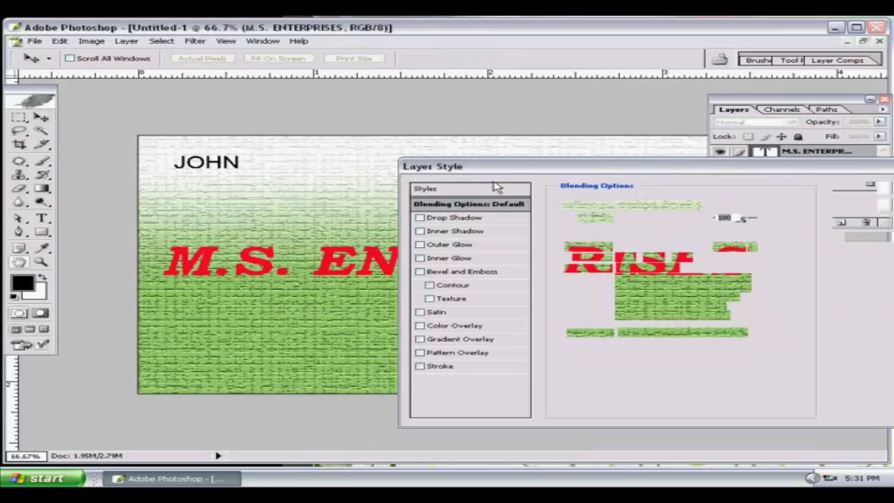
pyautogui.click(421, 274)
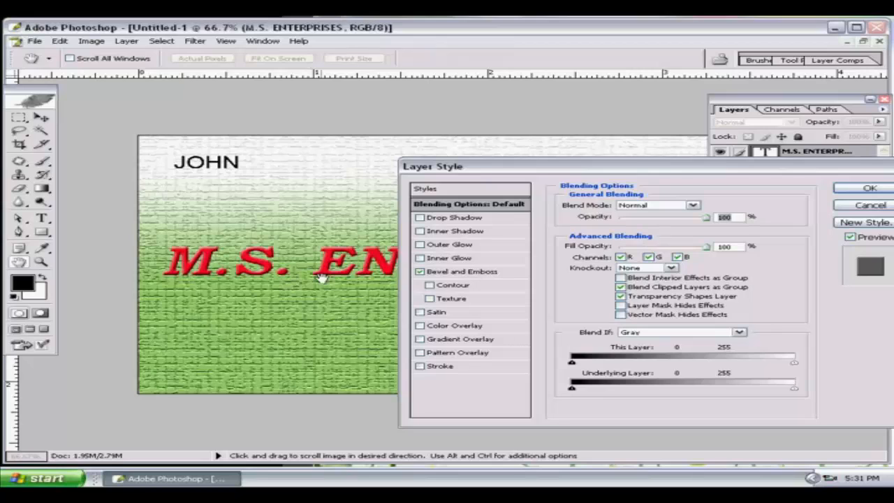
pyautogui.click(462, 272)
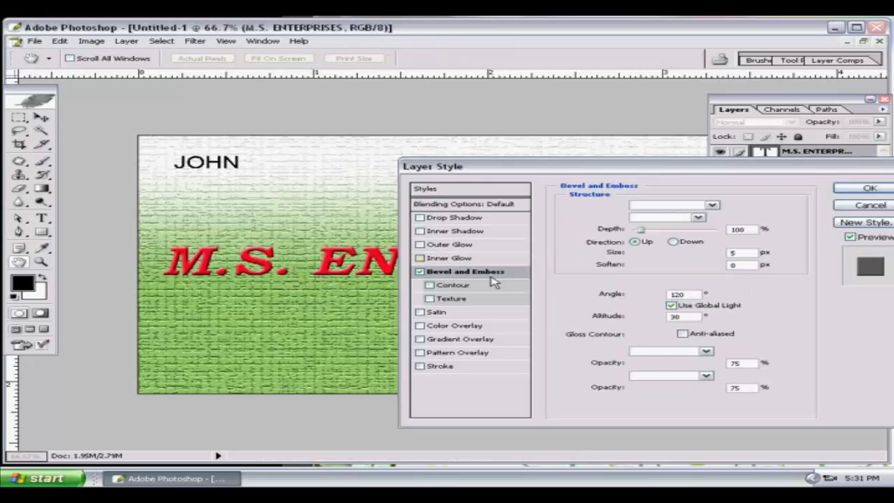
pyautogui.moveTo(647, 255)
pyautogui.mouseDown()
pyautogui.moveTo(632, 255)
pyautogui.moveTo(666, 237)
pyautogui.mouseUp()
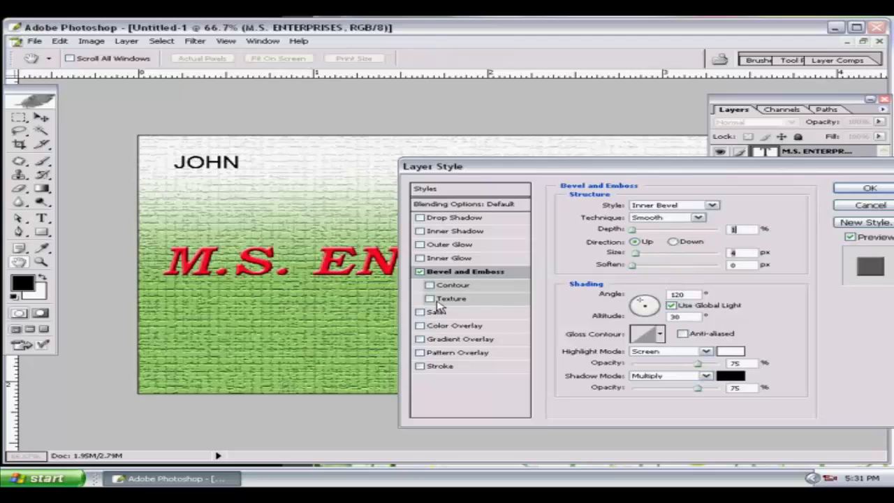
pyautogui.click(420, 339)
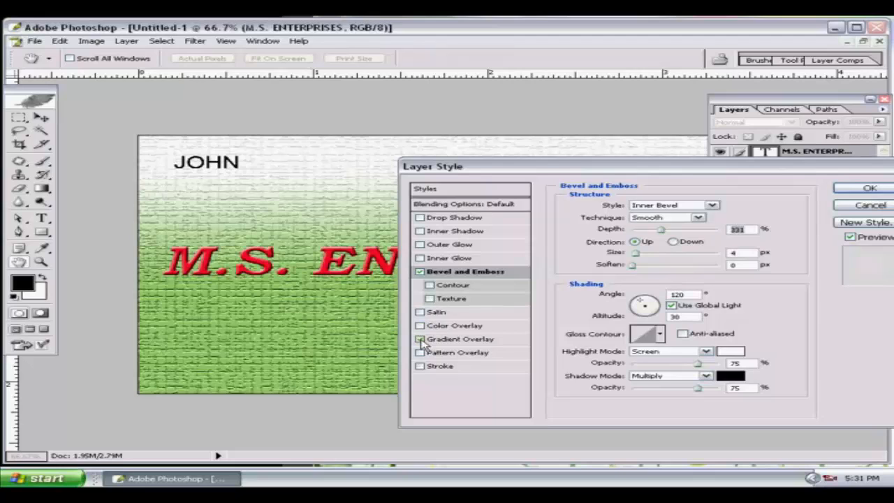
pyautogui.click(479, 340)
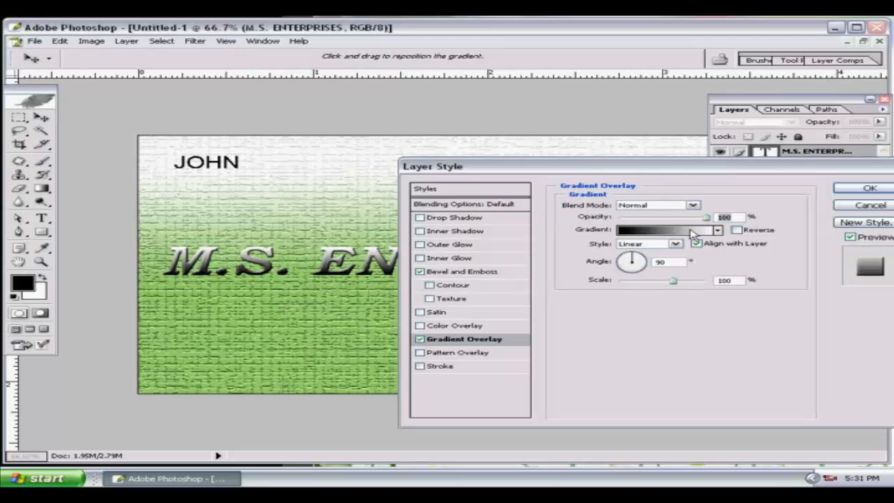
# Load the Special Effects gradients and set the overlay to the Shiny Sphere preset.
pyautogui.click(691, 230)
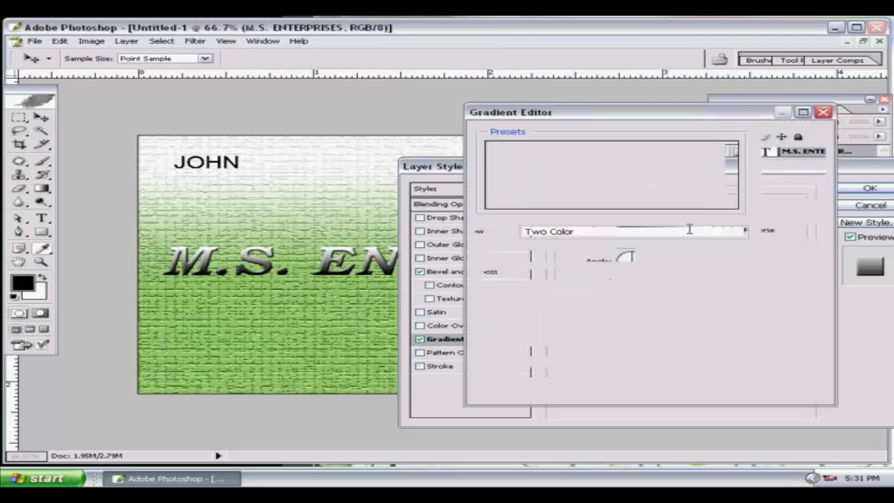
pyautogui.click(727, 134)
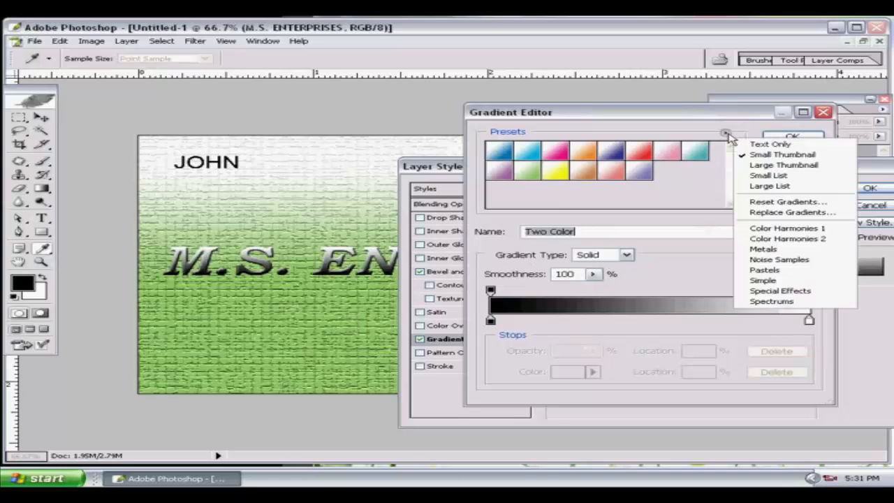
pyautogui.click(779, 290)
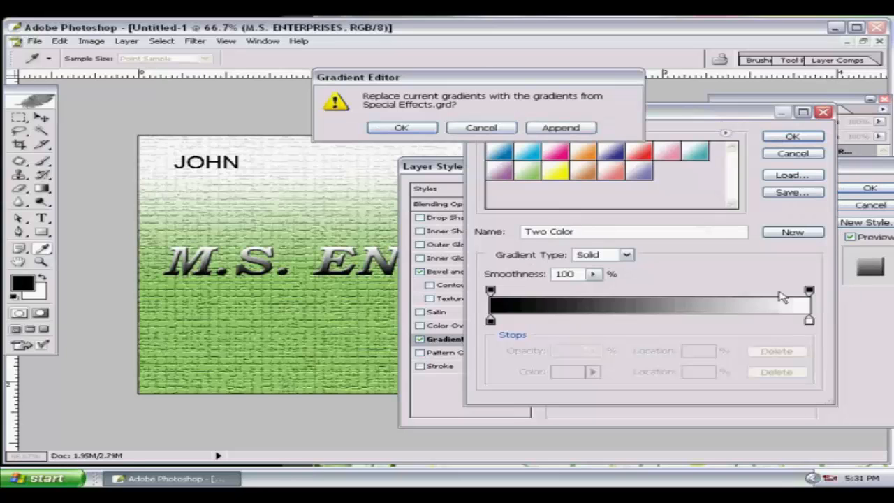
pyautogui.click(396, 125)
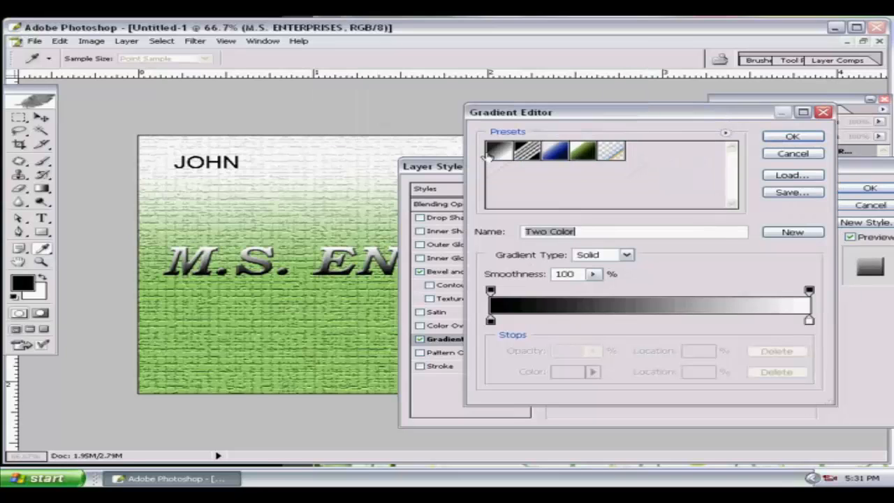
pyautogui.doubleClick(578, 148)
pyautogui.moveTo(336, 236); pyautogui.dragTo(354, 345)
pyautogui.click(673, 361)
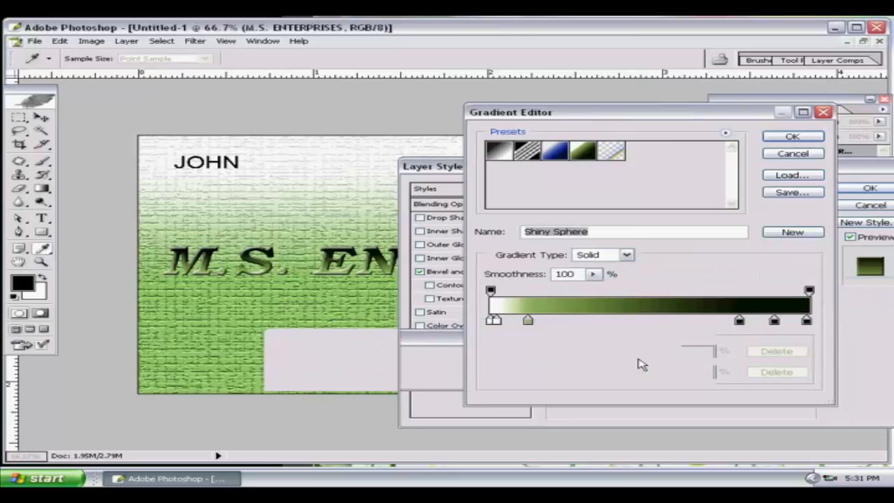
pyautogui.click(792, 136)
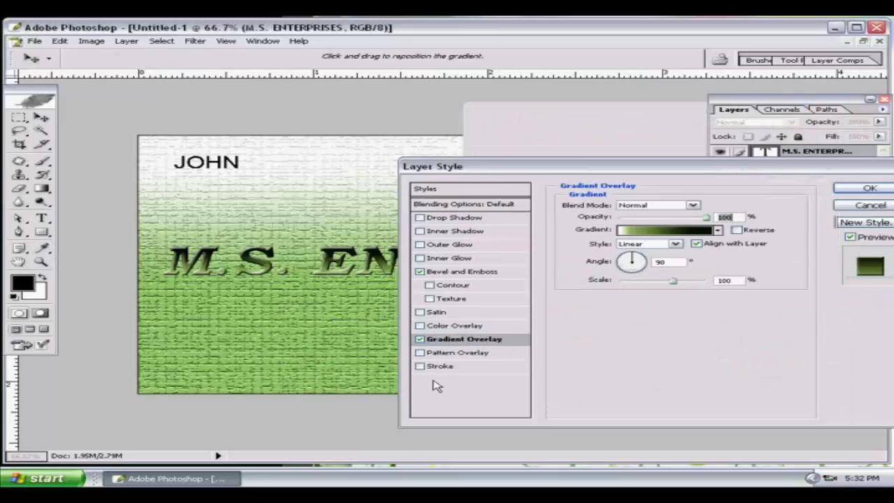
# Add a near-white outline stroke of size 4 to the title.
pyautogui.click(420, 367)
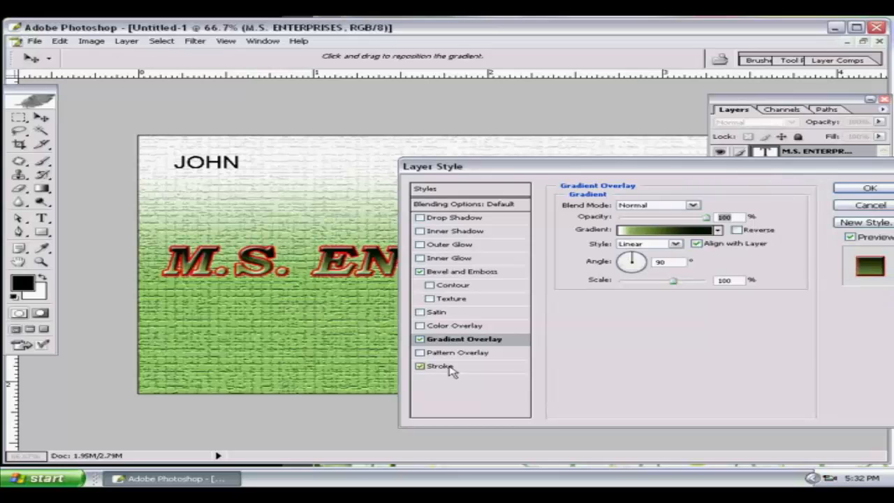
pyautogui.click(472, 371)
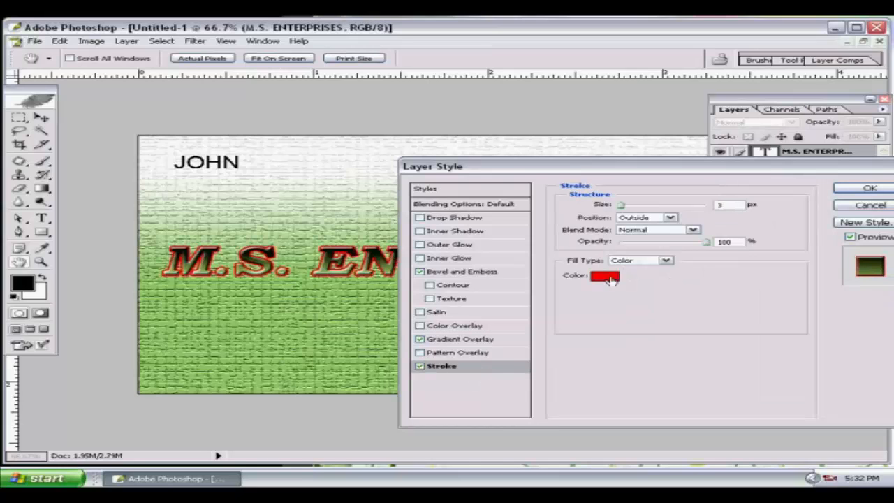
pyautogui.click(612, 279)
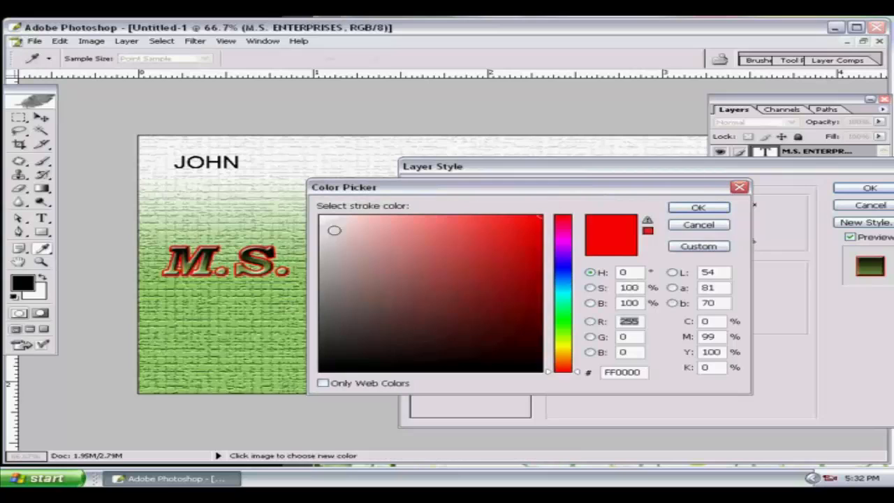
pyautogui.click(324, 219)
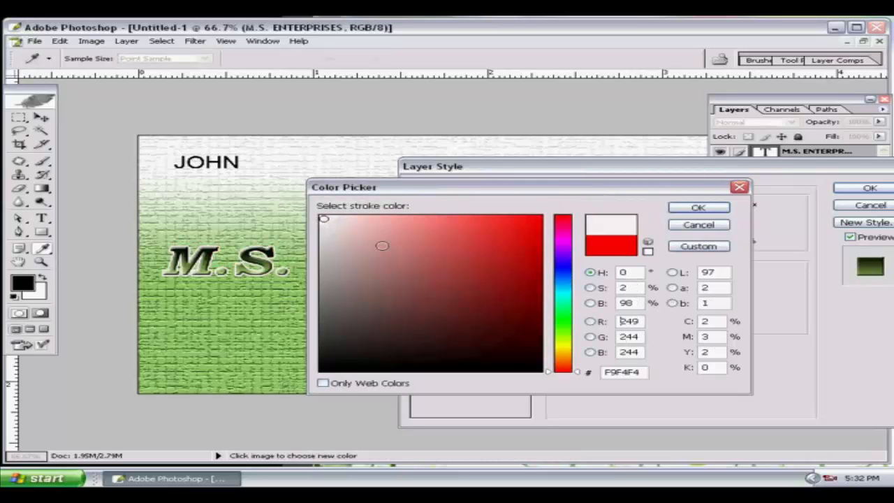
pyautogui.click(701, 208)
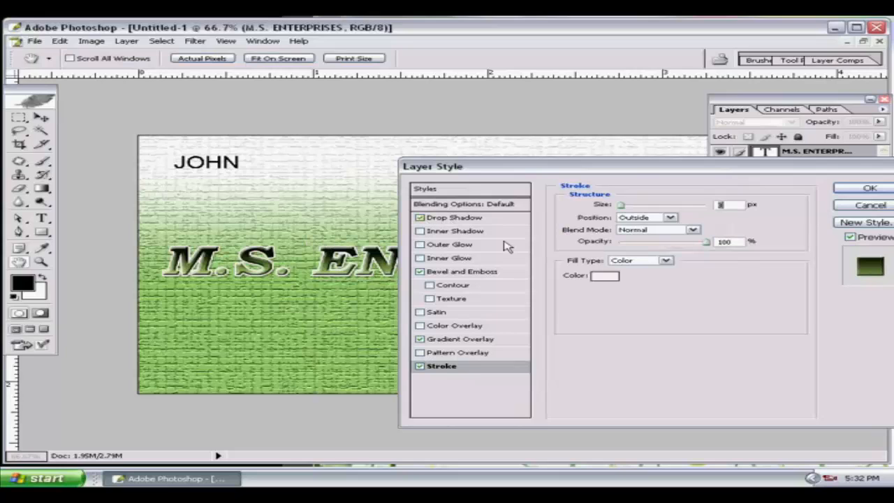
pyautogui.moveTo(621, 206); pyautogui.dragTo(619, 209)
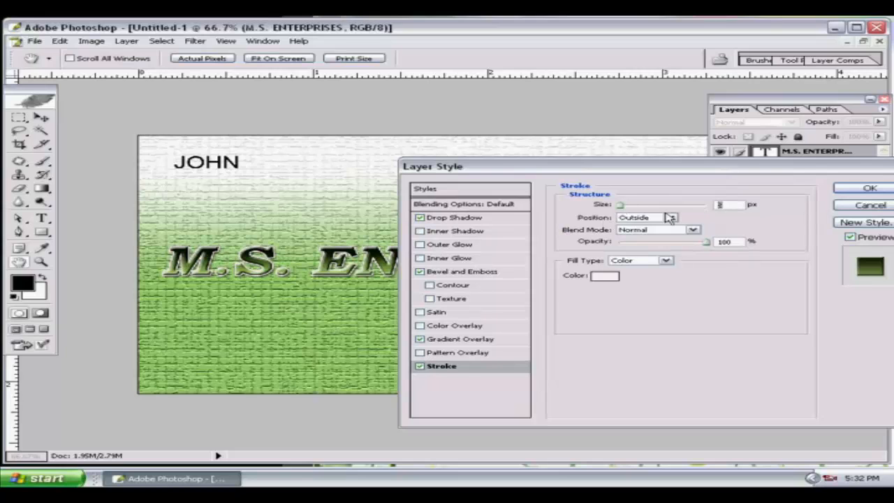
pyautogui.write('4')
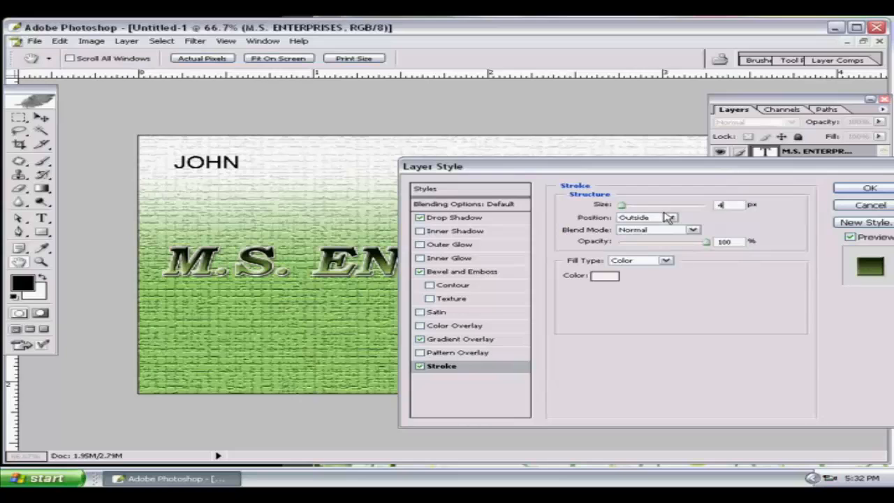
# Set the drop shadow to spread 24% and size 29 px, then apply the styles.
pyautogui.click(483, 219)
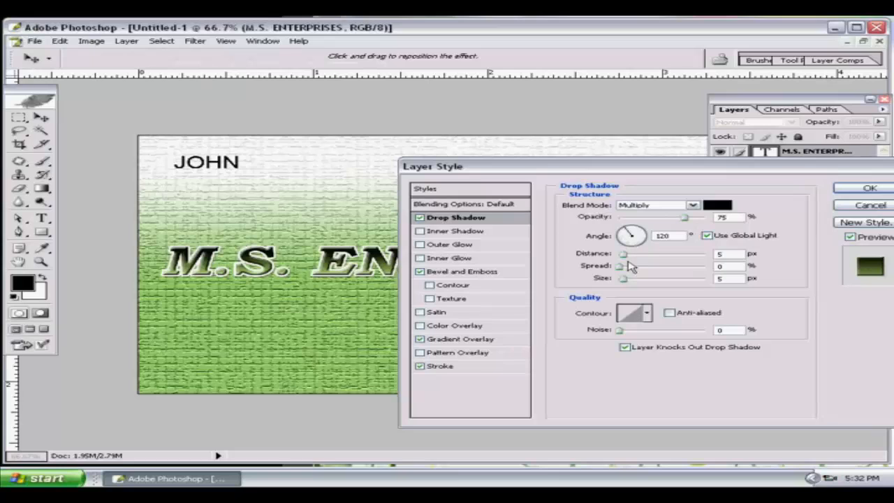
pyautogui.click(631, 266)
pyautogui.moveTo(631, 267); pyautogui.dragTo(640, 268)
pyautogui.click(635, 280)
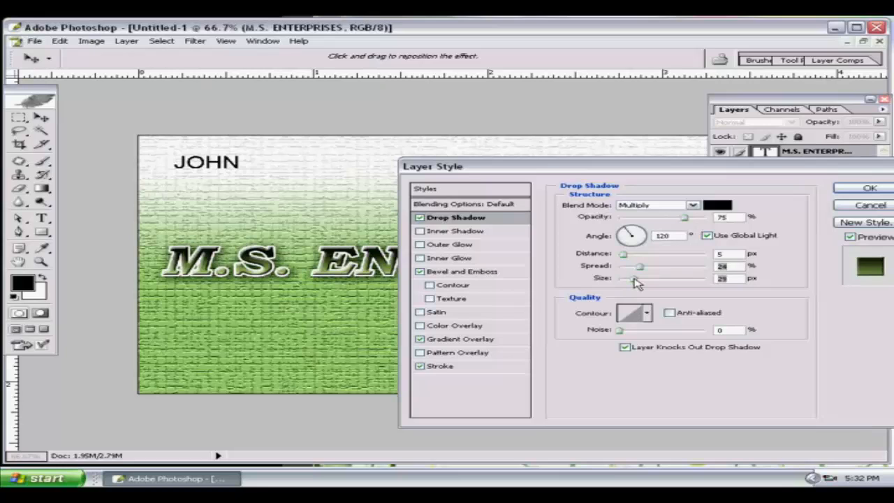
pyautogui.click(864, 190)
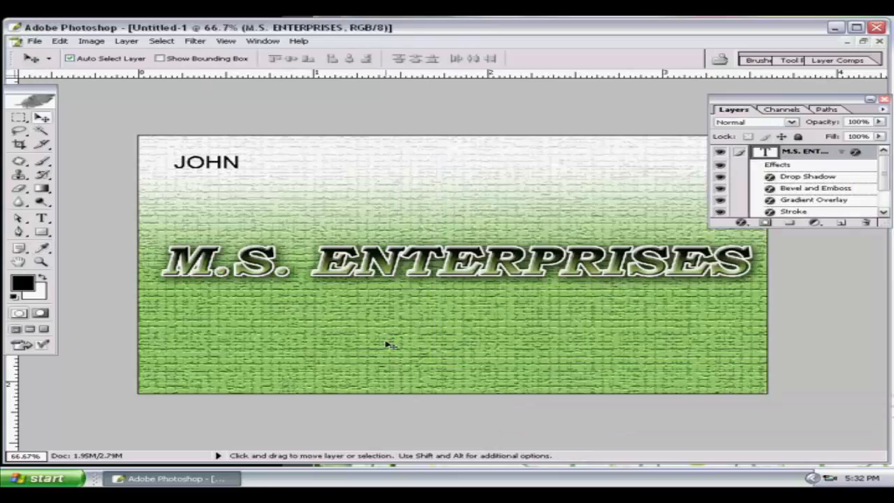
# Recolour the top-left name text to teal 0E7D76.
pyautogui.click(225, 163)
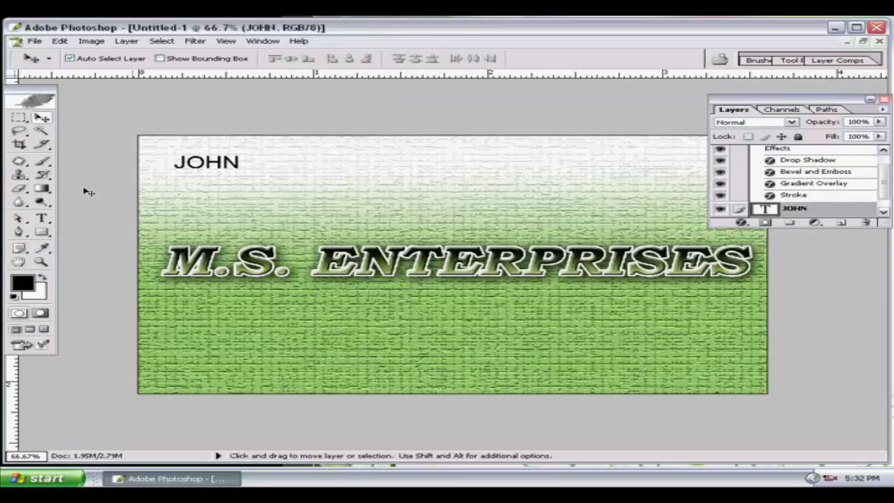
pyautogui.click(41, 218)
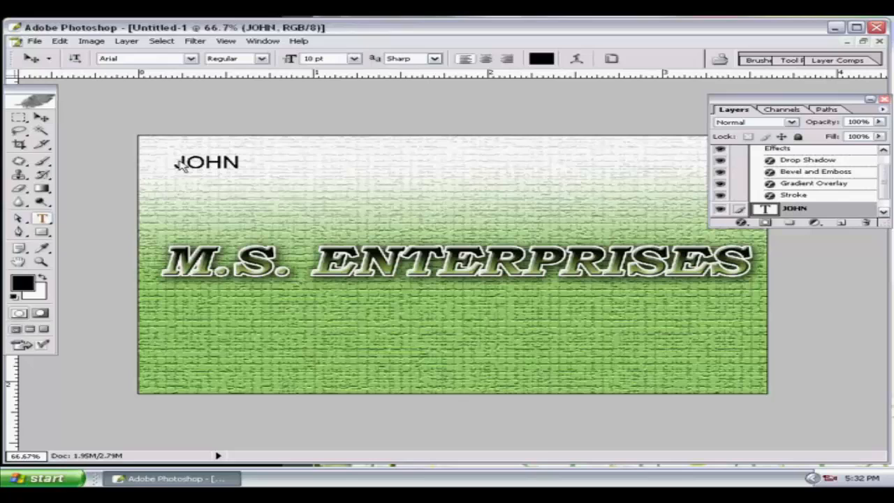
pyautogui.doubleClick(193, 162)
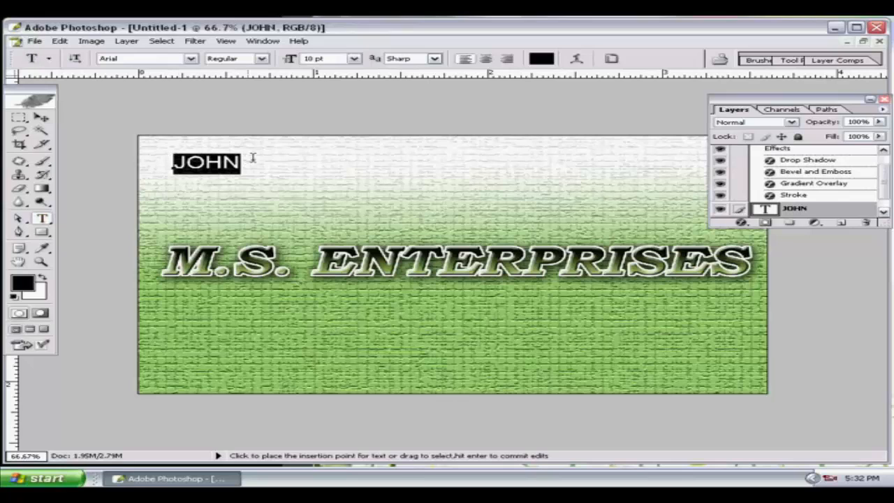
pyautogui.click(540, 58)
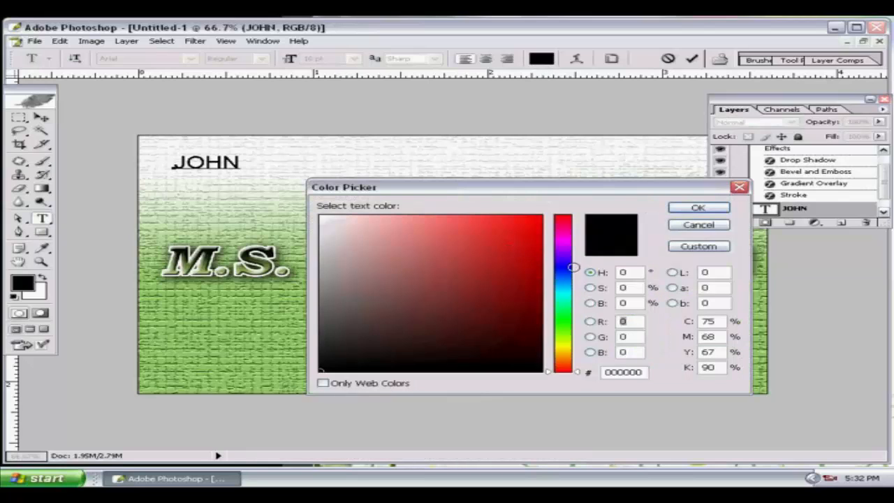
pyautogui.click(518, 295)
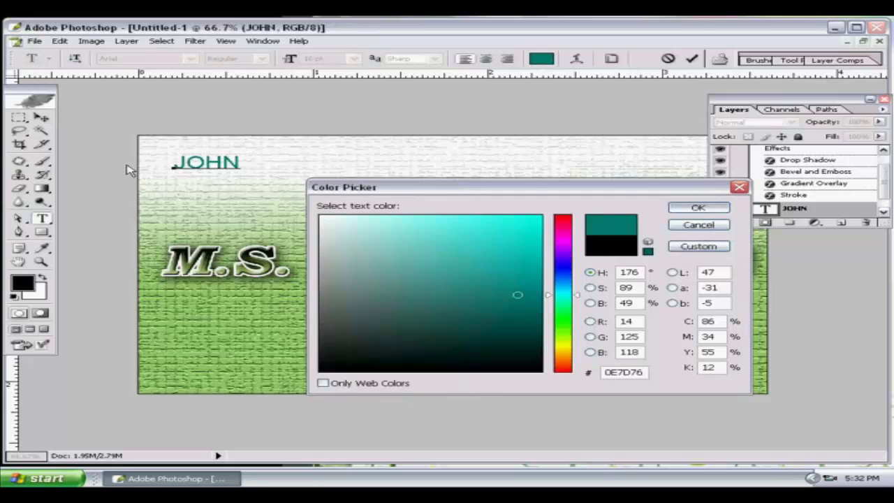
pyautogui.press('Return')
pyautogui.click(41, 117)
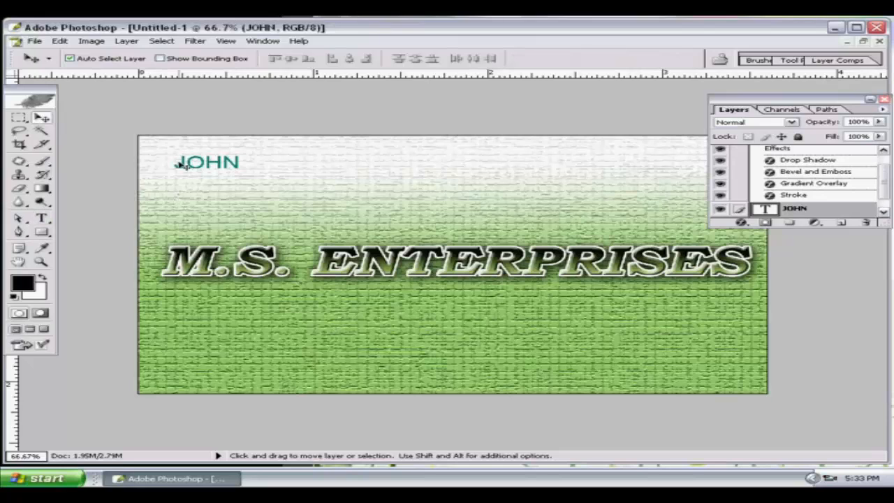
# Select the top-left name and browse the fonts until it is set in Monotype Corsiva.
pyautogui.click(41, 218)
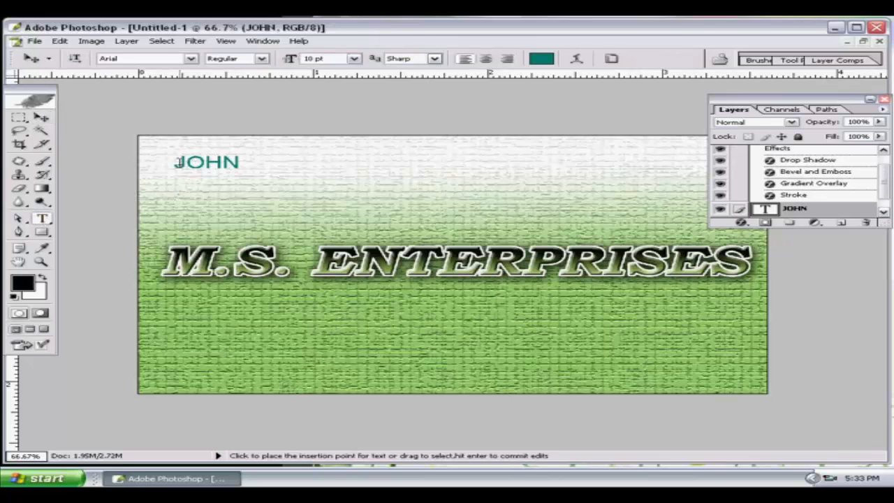
pyautogui.moveTo(175, 162); pyautogui.dragTo(249, 159)
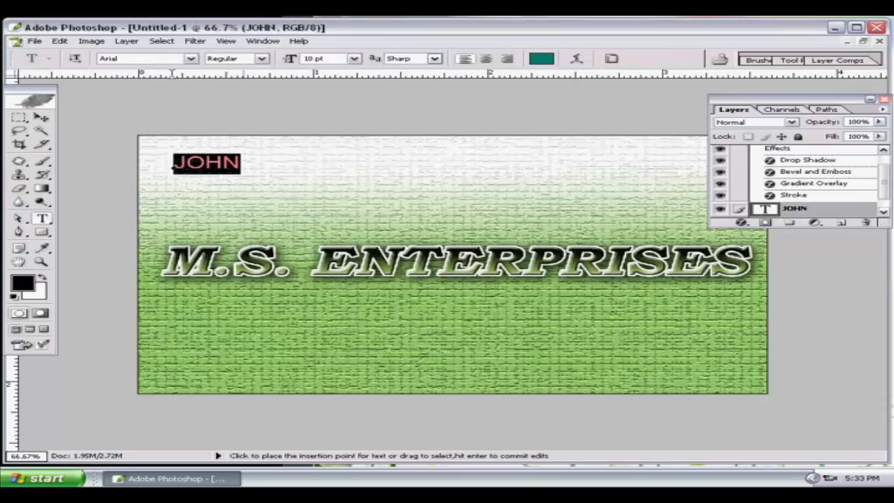
pyautogui.click(191, 58)
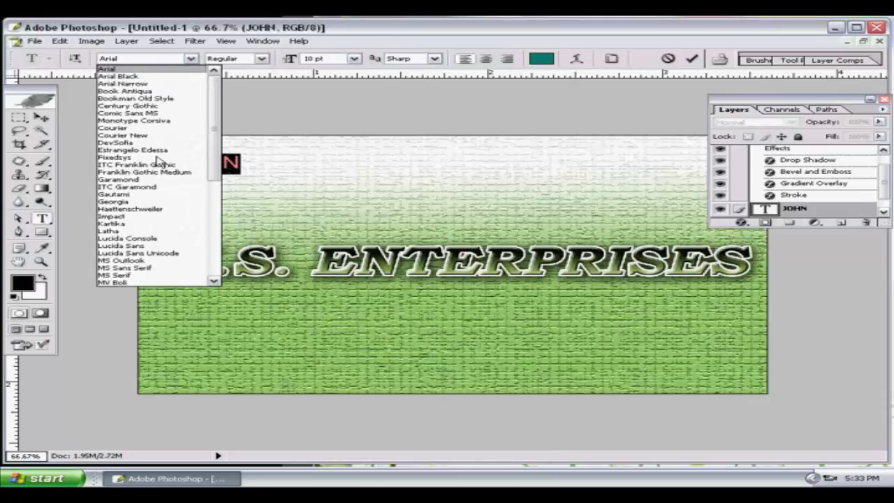
pyautogui.click(160, 68)
pyautogui.click(158, 58)
pyautogui.press('Down')
pyautogui.press('Down')
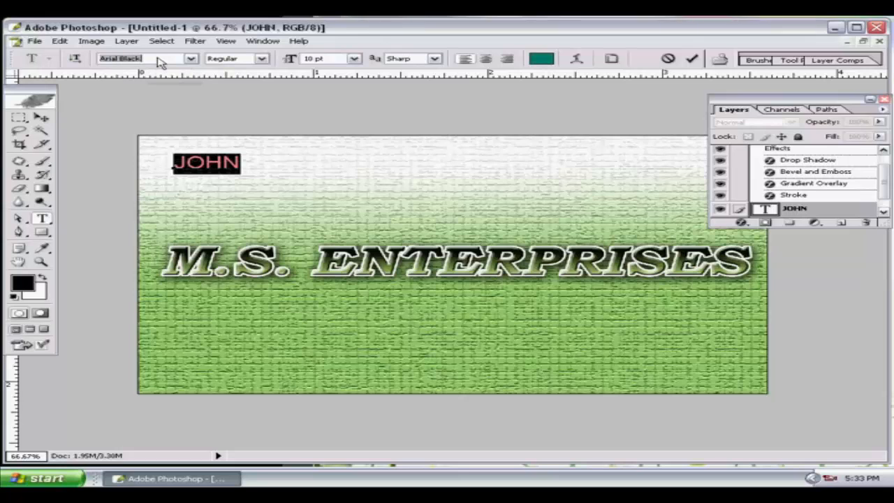
pyautogui.press('Down')
pyautogui.press('Down')
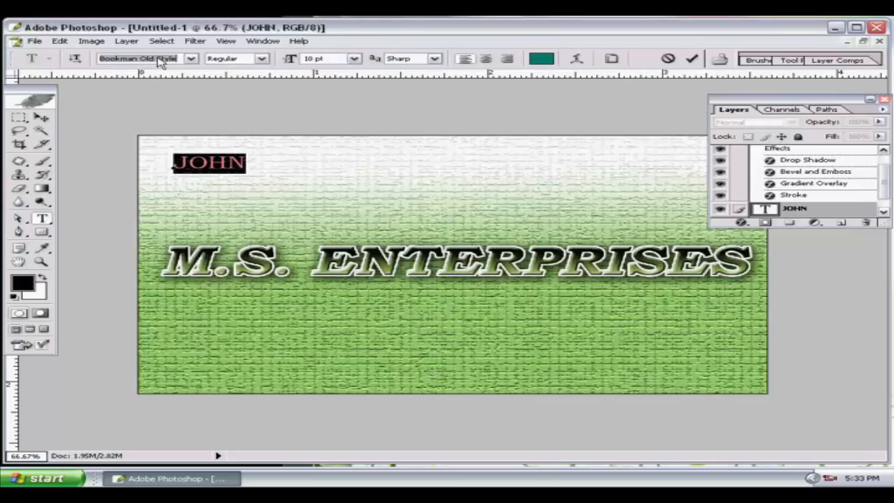
pyautogui.press('Up')
pyautogui.press('Down')
pyautogui.press('Down')
pyautogui.press('Down')
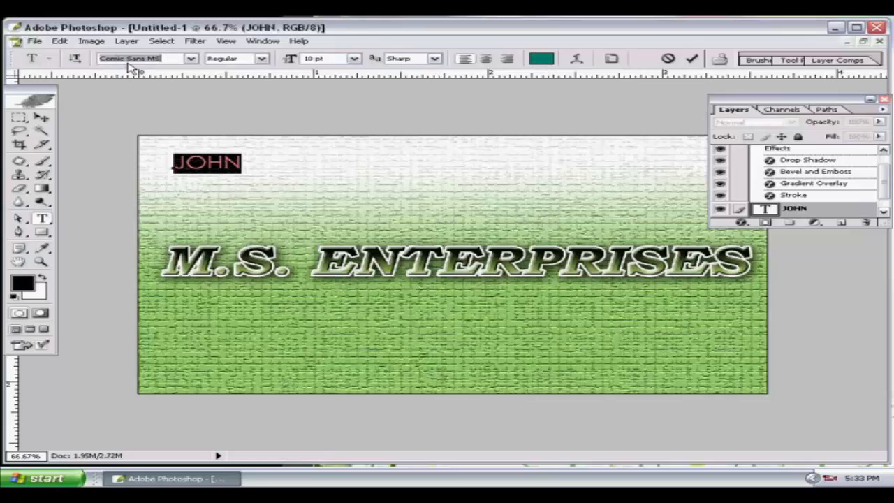
pyautogui.press('Down')
pyautogui.press('Down')
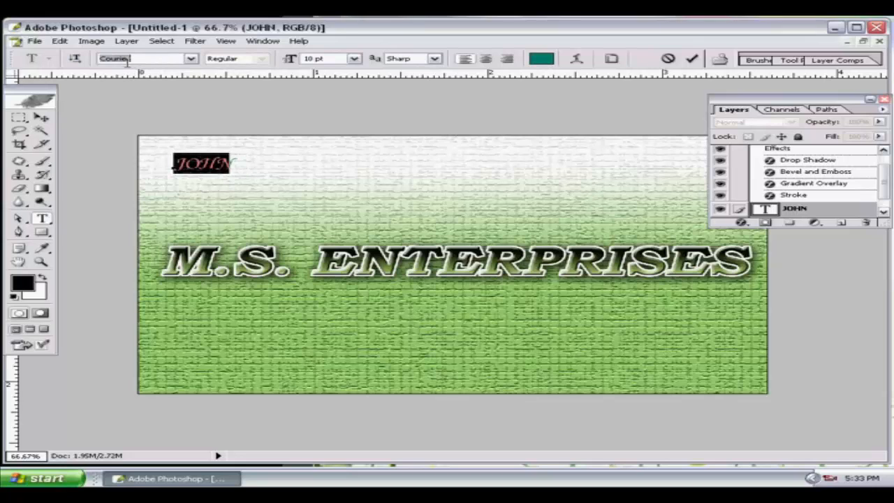
pyautogui.press('Up')
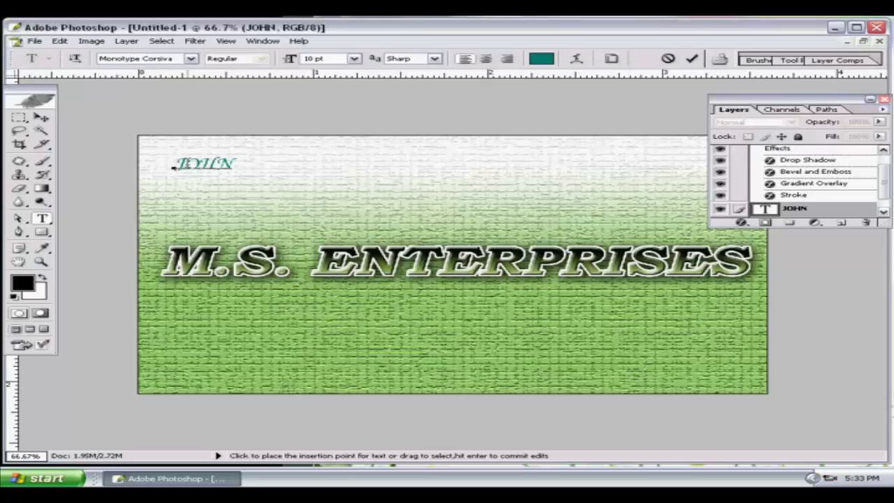
# Retype the name as 'John' and set it to 12 pt.
pyautogui.moveTo(175, 165); pyautogui.dragTo(264, 162)
pyautogui.write('JOHN')
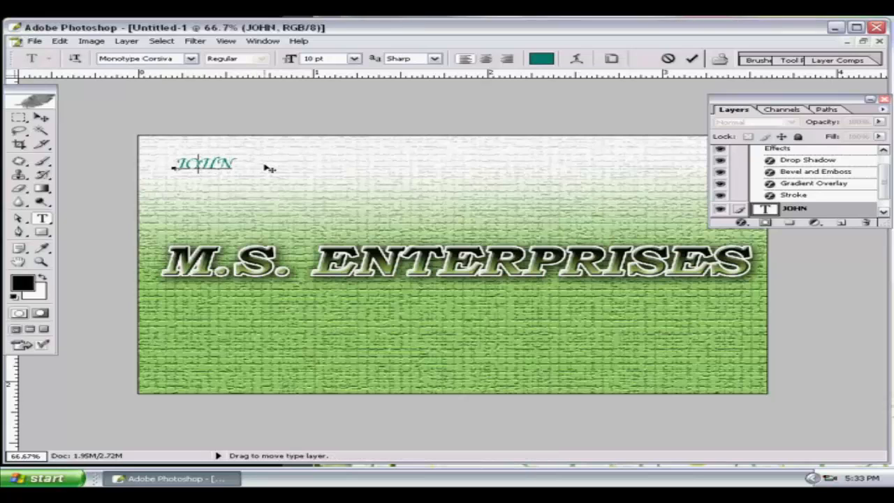
pyautogui.press('BackSpace')
pyautogui.press('BackSpace')
pyautogui.press('BackSpace')
pyautogui.write('ohn')
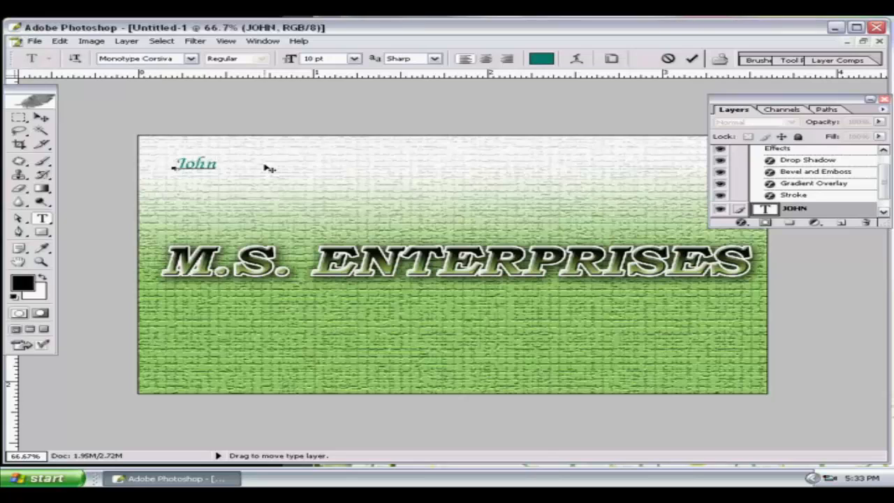
pyautogui.click(179, 164)
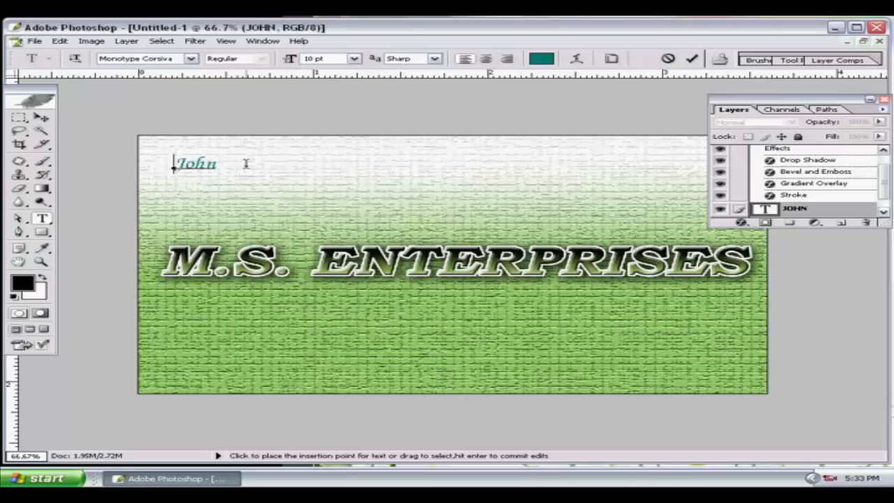
pyautogui.moveTo(246, 163); pyautogui.dragTo(175, 163)
pyautogui.click(355, 58)
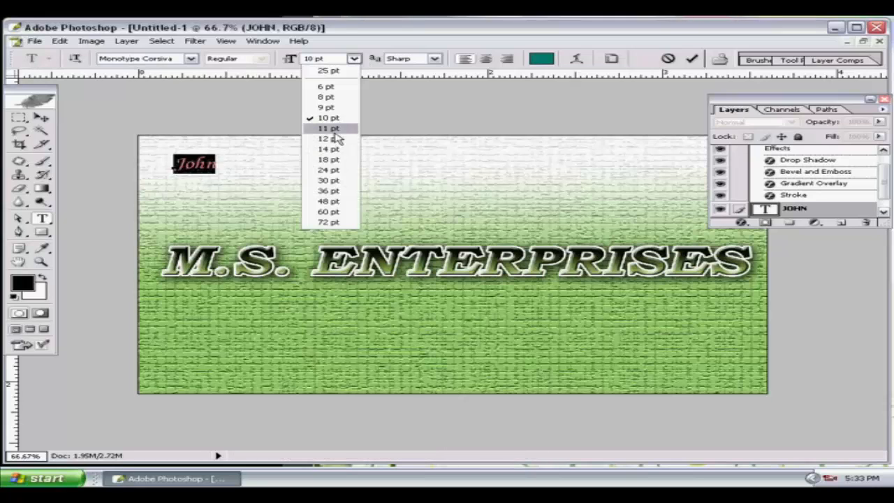
pyautogui.click(338, 139)
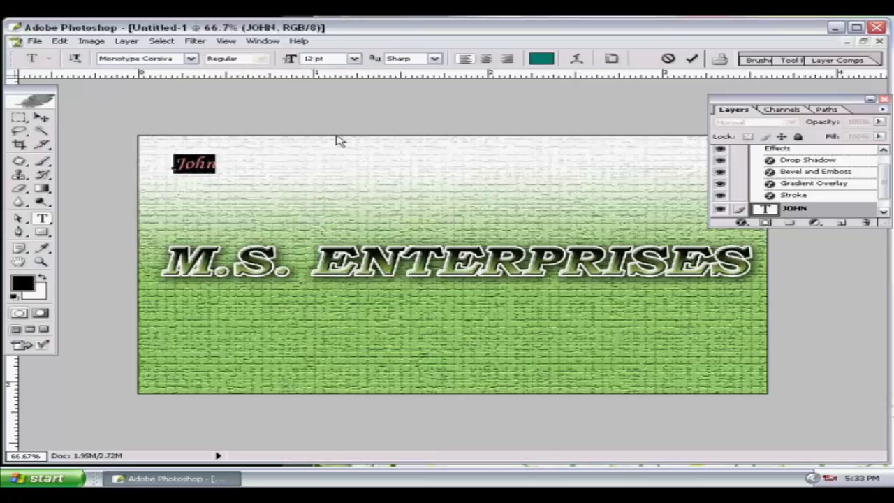
pyautogui.click(40, 118)
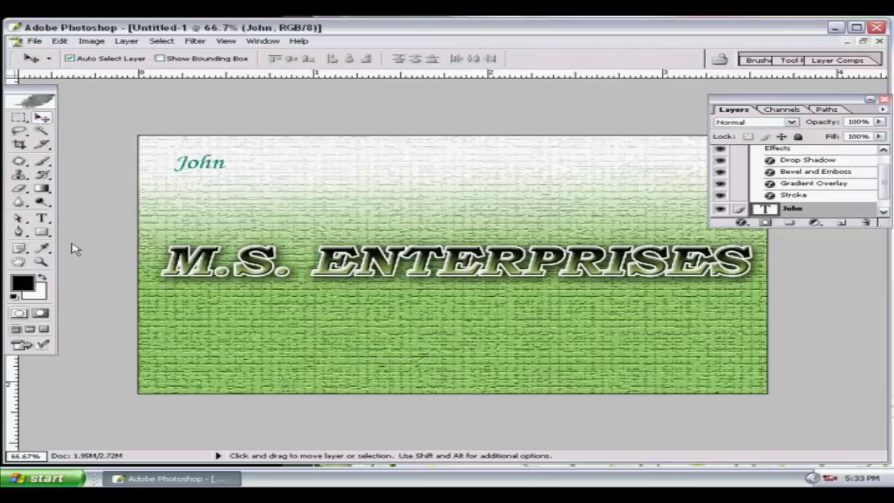
# Add a new text line near the card's bottom-left containing the business address.
pyautogui.click(41, 219)
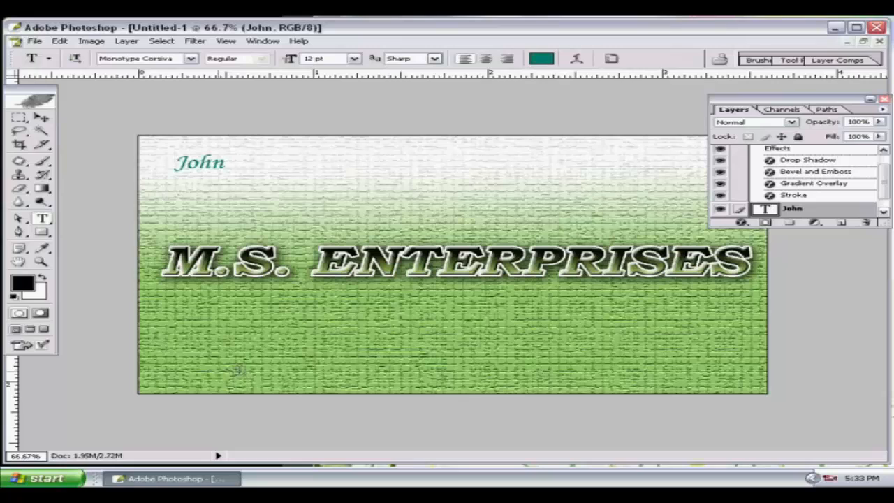
pyautogui.click(236, 370)
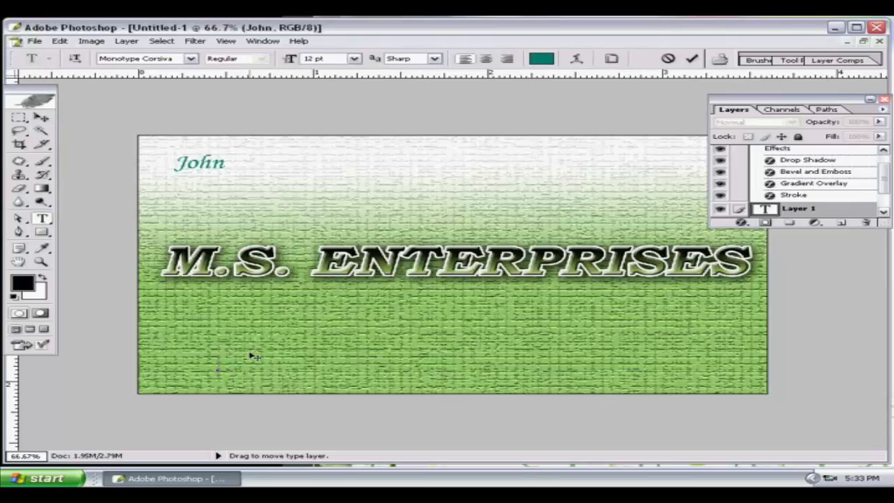
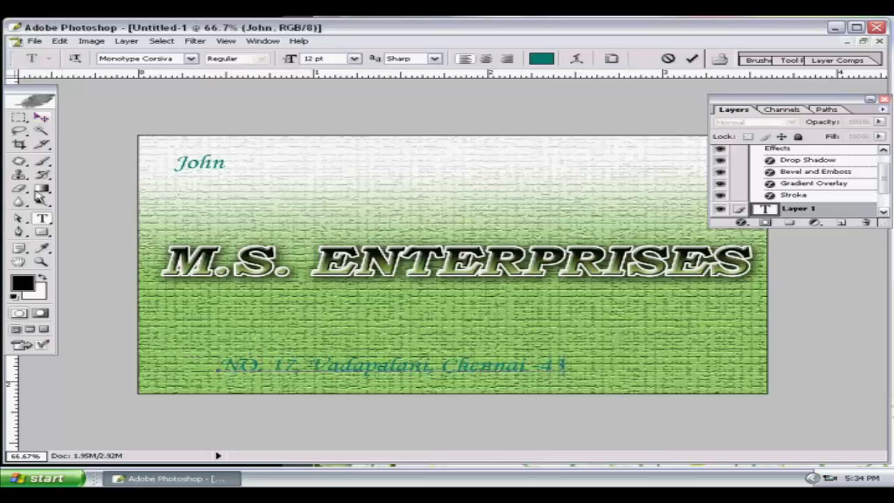
# Change the address text to Arial at 10 pt.
pyautogui.moveTo(220, 364); pyautogui.dragTo(564, 366)
pyautogui.click(194, 59)
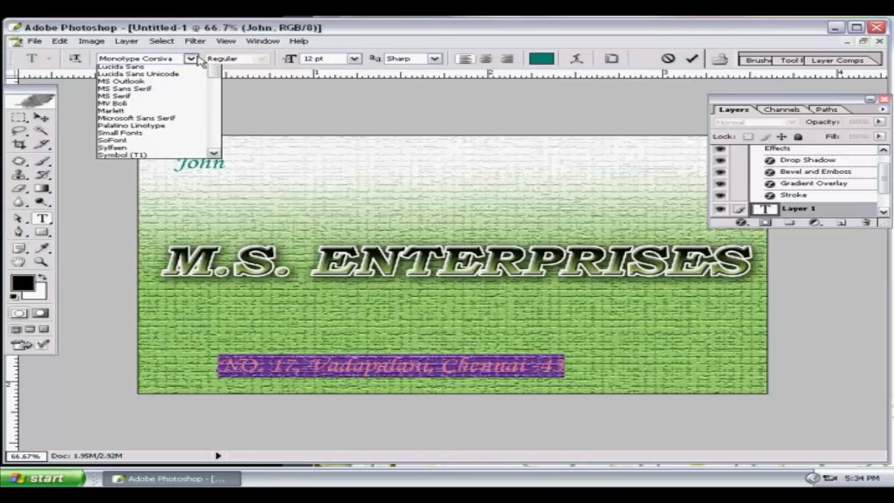
pyautogui.scroll(3, 216, 120)
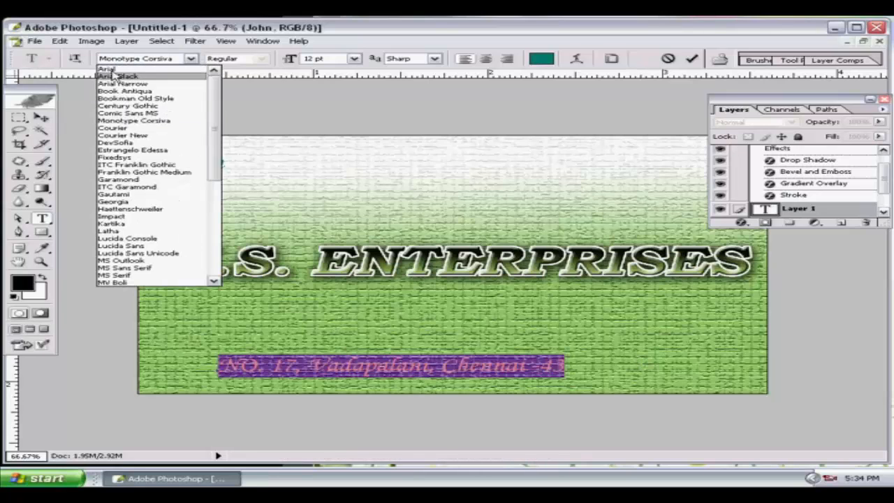
pyautogui.click(116, 70)
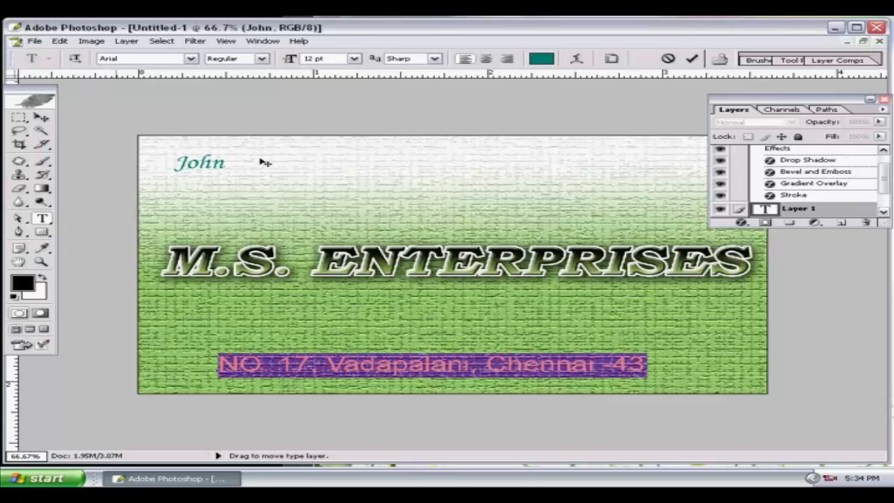
pyautogui.click(315, 59)
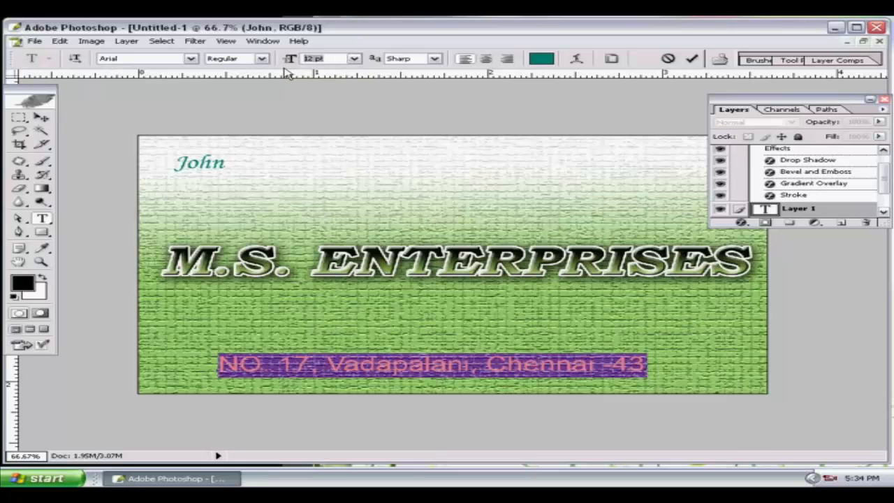
pyautogui.write('11')
pyautogui.press('Return')
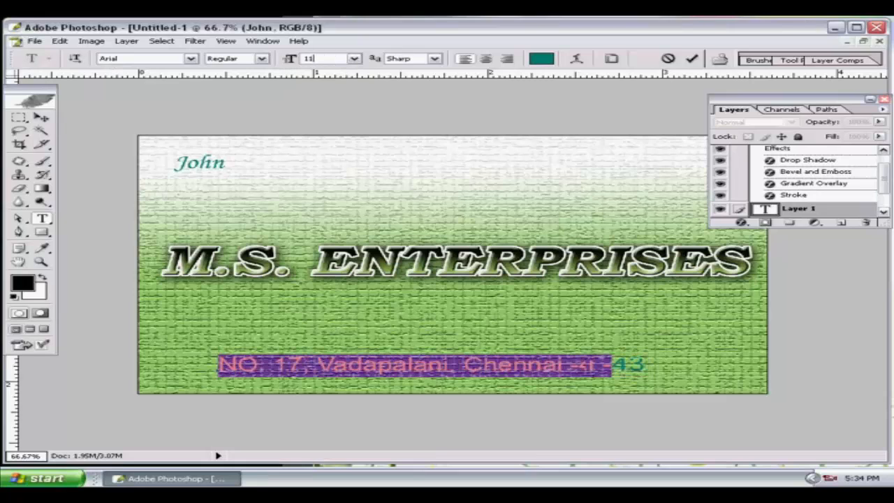
pyautogui.click(322, 58)
pyautogui.write('10')
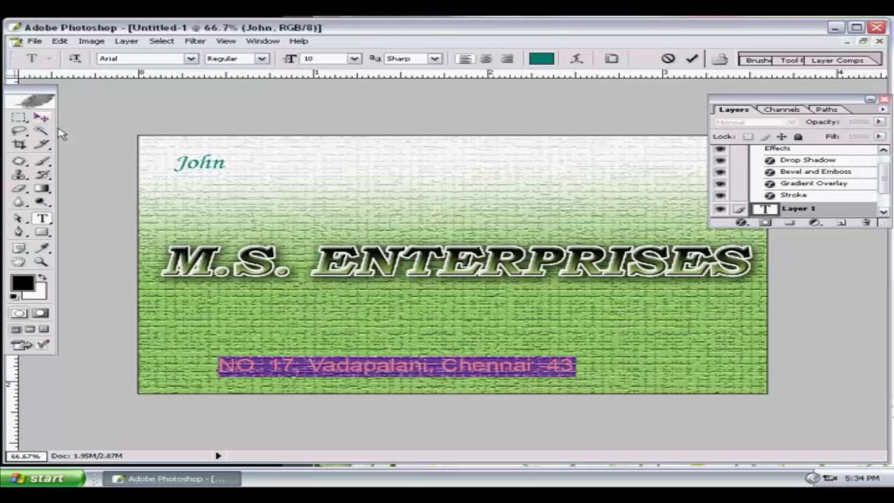
pyautogui.click(41, 117)
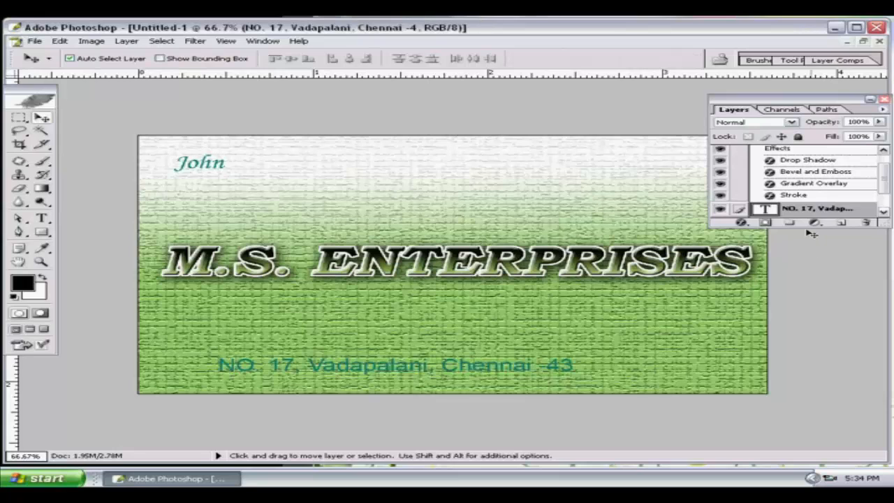
# Expand the Layers panel and recolour the address text dark blue (0E0E7D).
pyautogui.moveTo(805, 225); pyautogui.dragTo(808, 429)
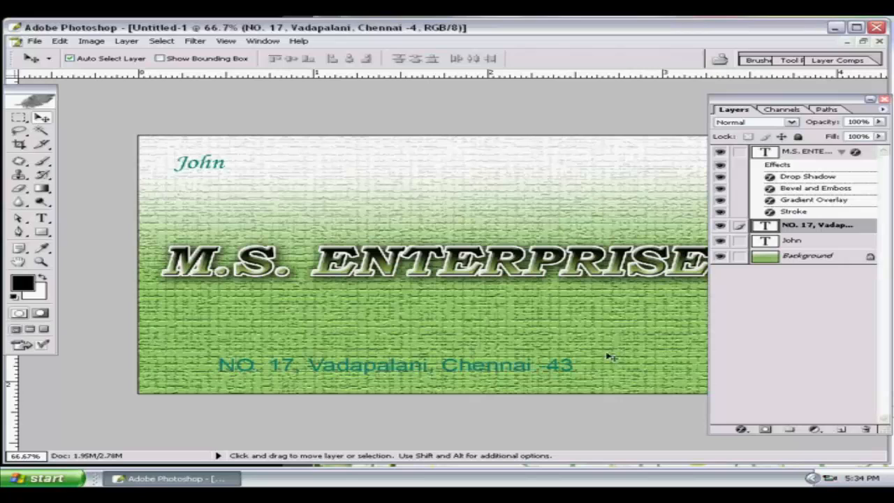
pyautogui.click(42, 220)
pyautogui.moveTo(218, 365); pyautogui.dragTo(576, 365)
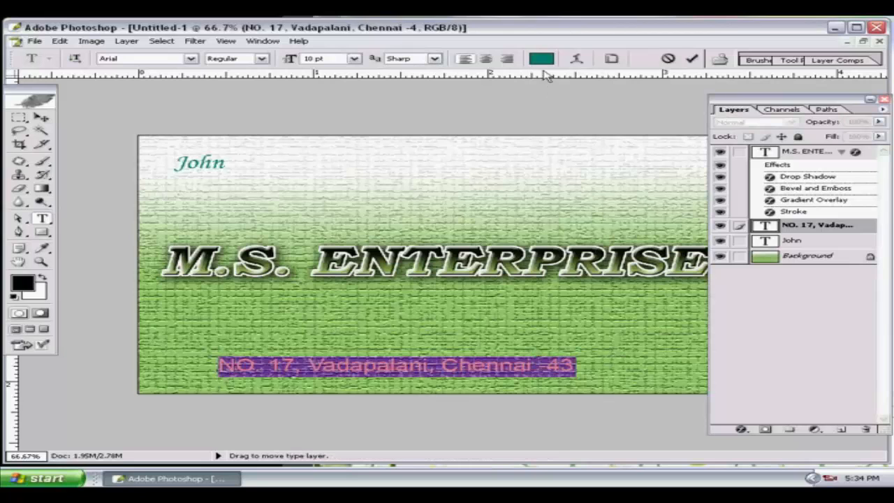
pyautogui.click(542, 59)
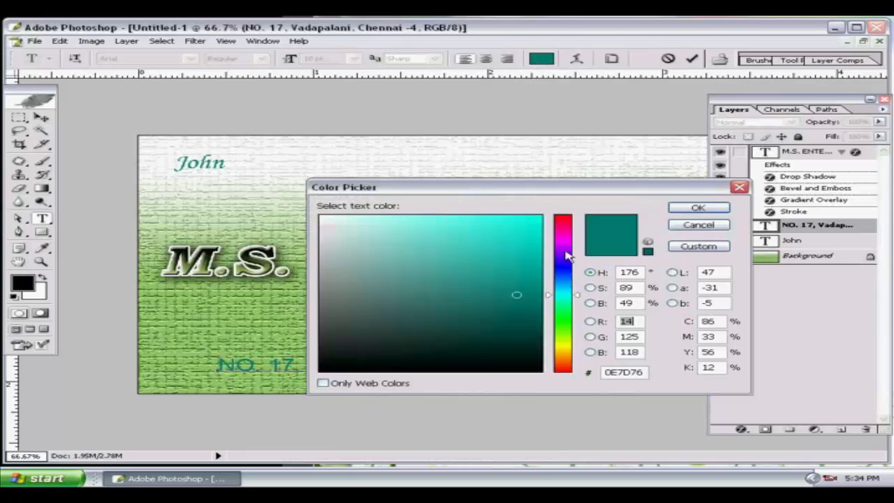
pyautogui.click(566, 268)
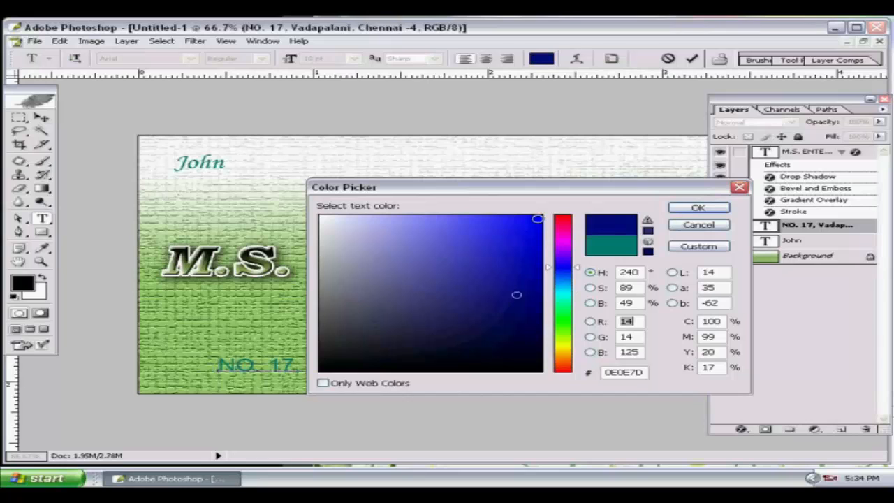
pyautogui.click(698, 208)
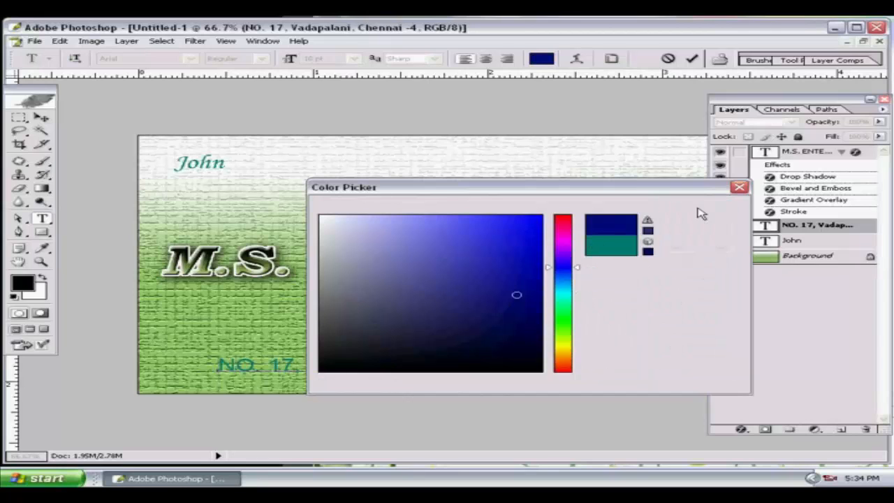
pyautogui.click(42, 118)
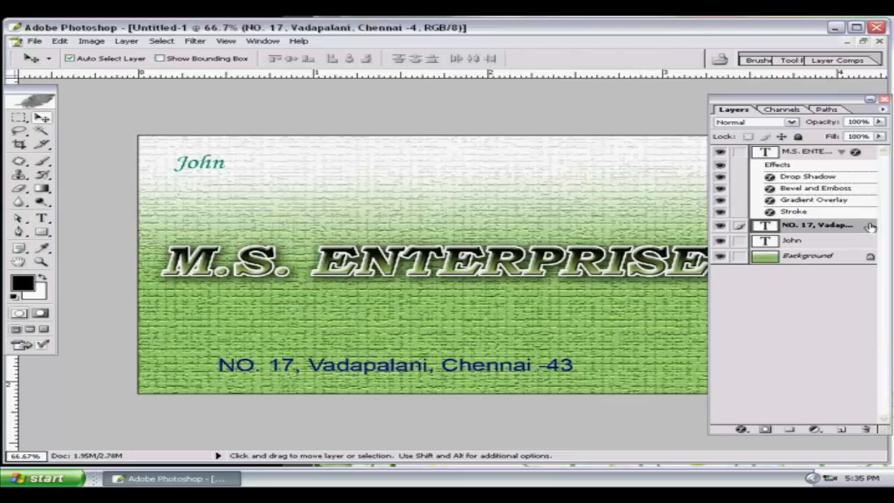
# Give the address layer a 3 px near-white (FCFAFA) outside stroke.
pyautogui.press('h')
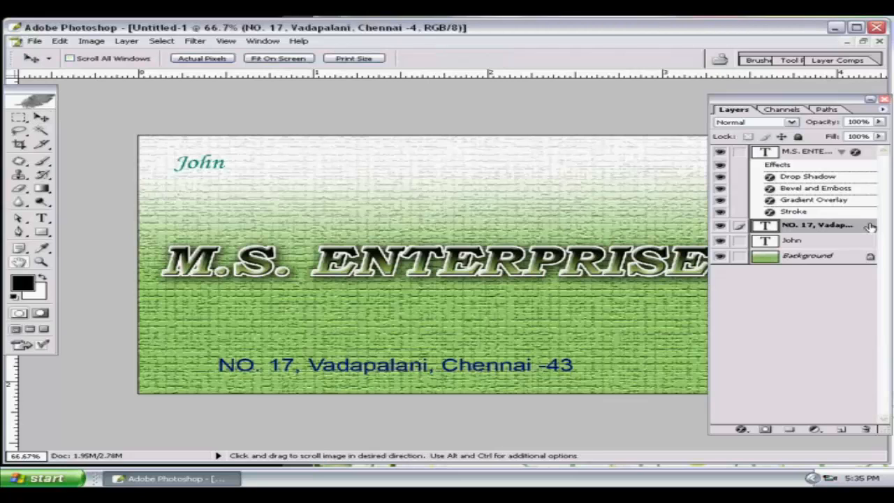
pyautogui.doubleClick(869, 227)
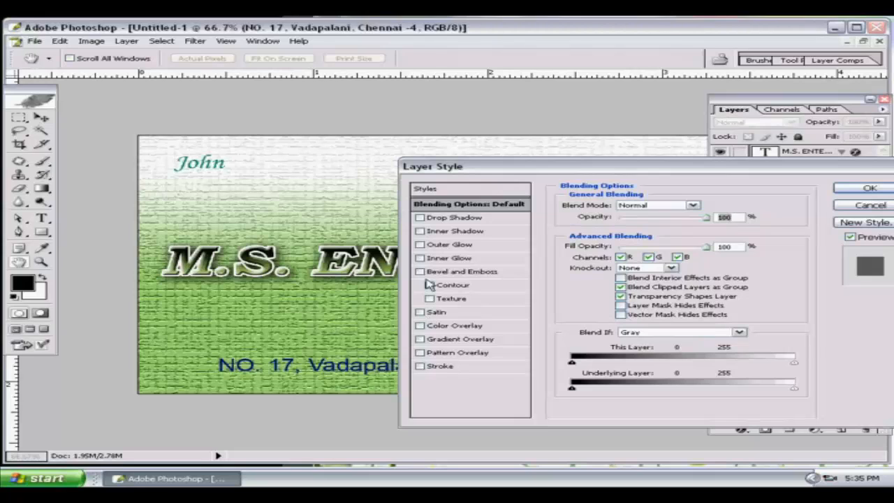
pyautogui.click(420, 366)
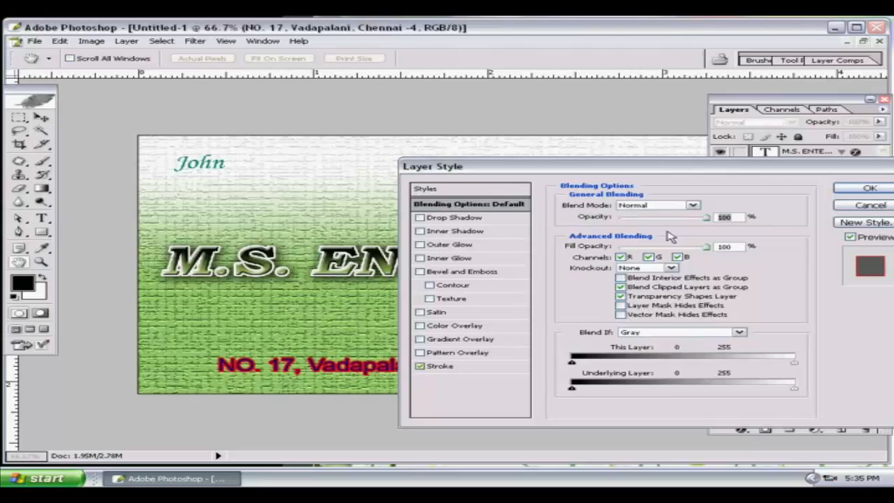
pyautogui.click(513, 369)
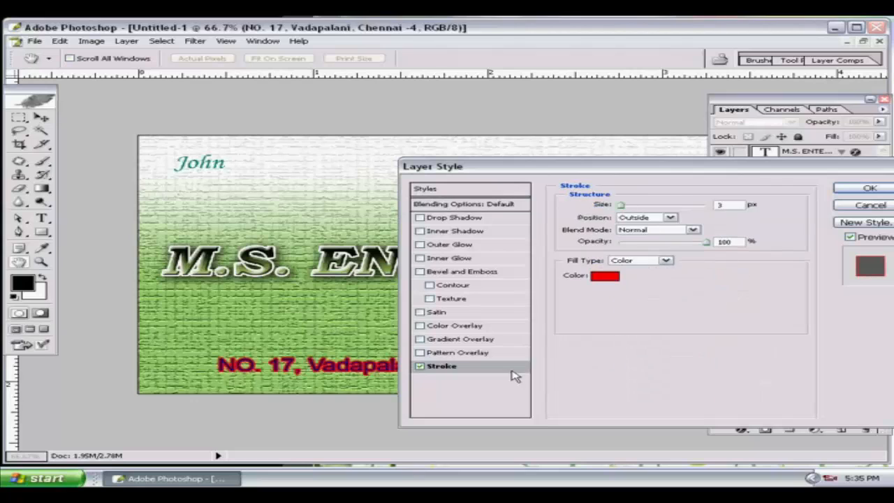
pyautogui.click(607, 277)
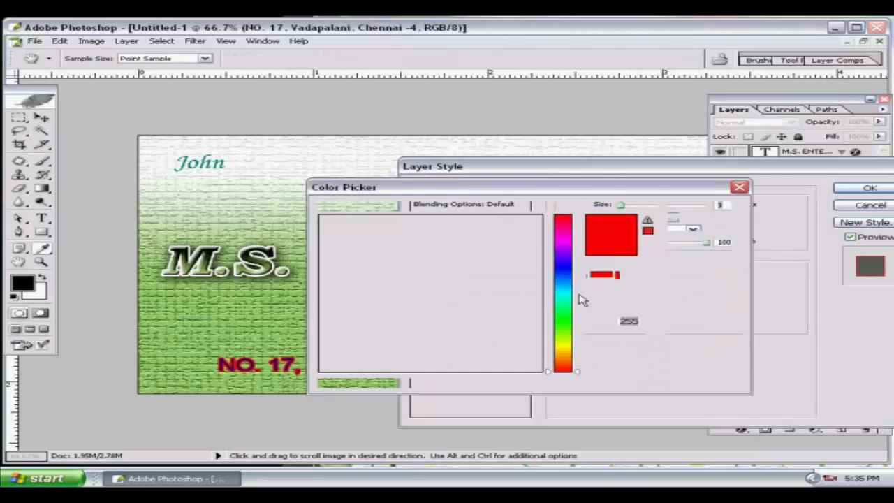
pyautogui.click(323, 218)
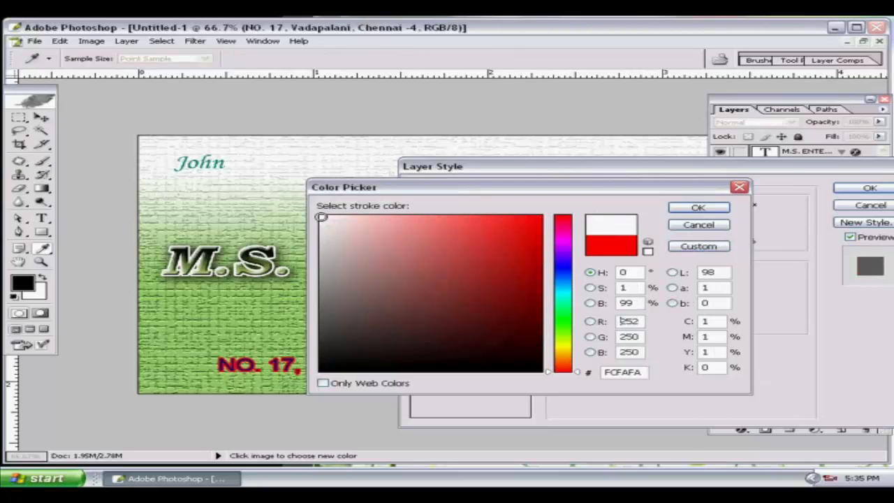
pyautogui.click(699, 207)
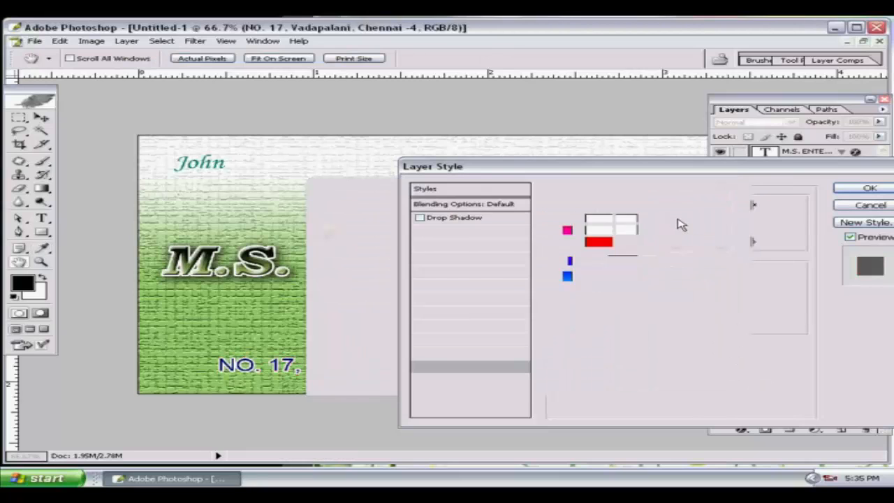
pyautogui.click(873, 190)
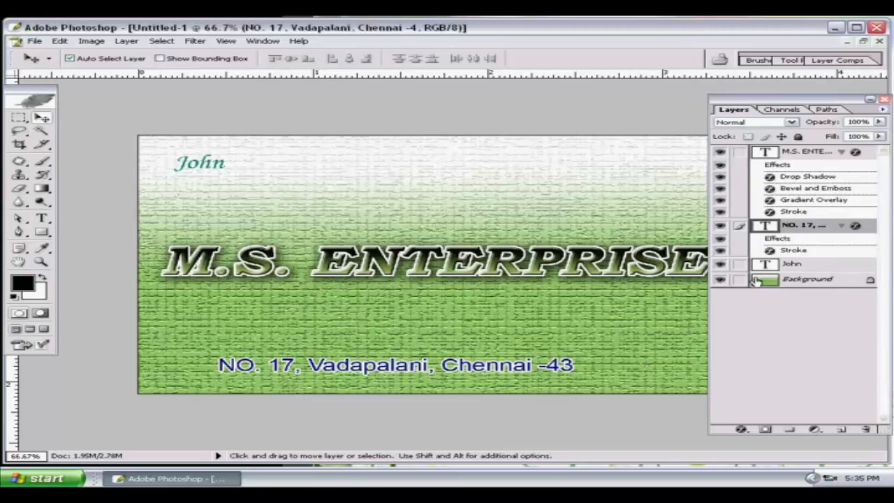
# Link the address with M.S. ENTERPRISES, align their horizontal centres, and move the Layers panel right.
pyautogui.click(741, 152)
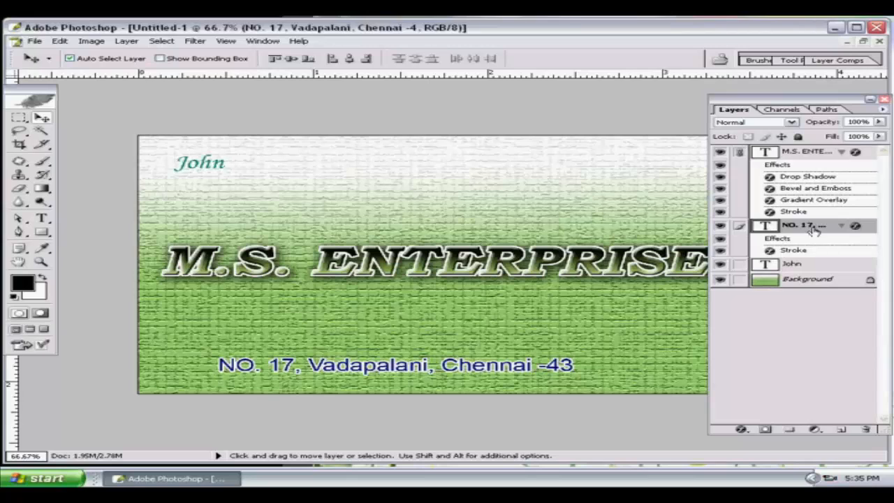
pyautogui.click(350, 59)
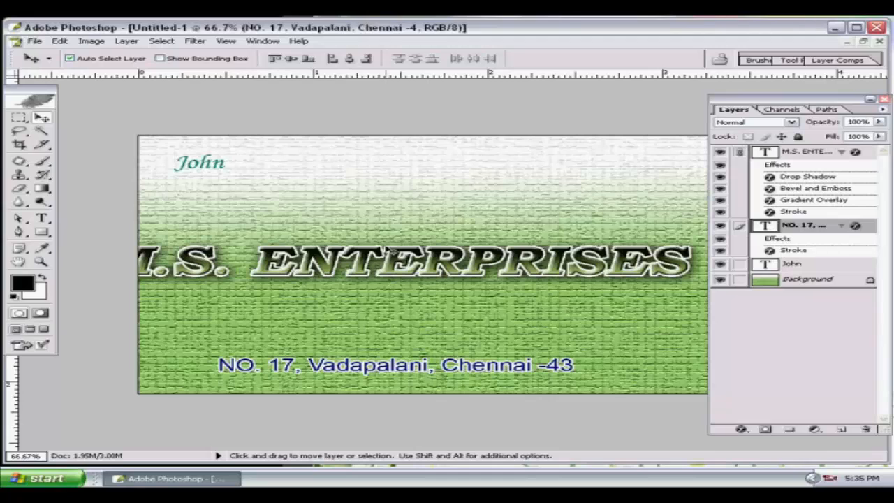
pyautogui.hotkey('ctrl', 'z')
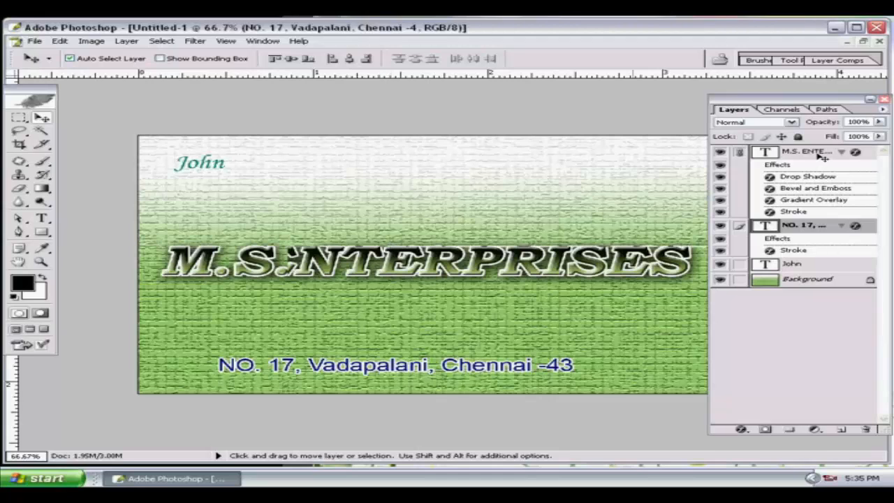
pyautogui.click(807, 154)
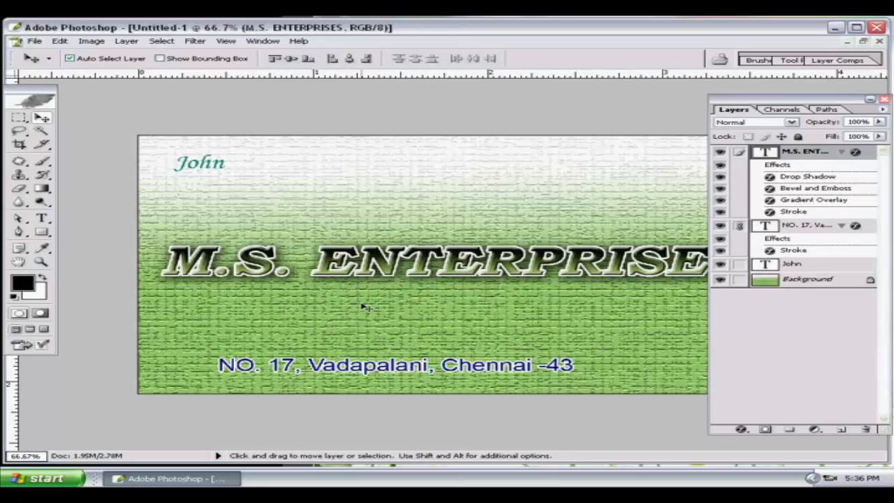
pyautogui.click(739, 227)
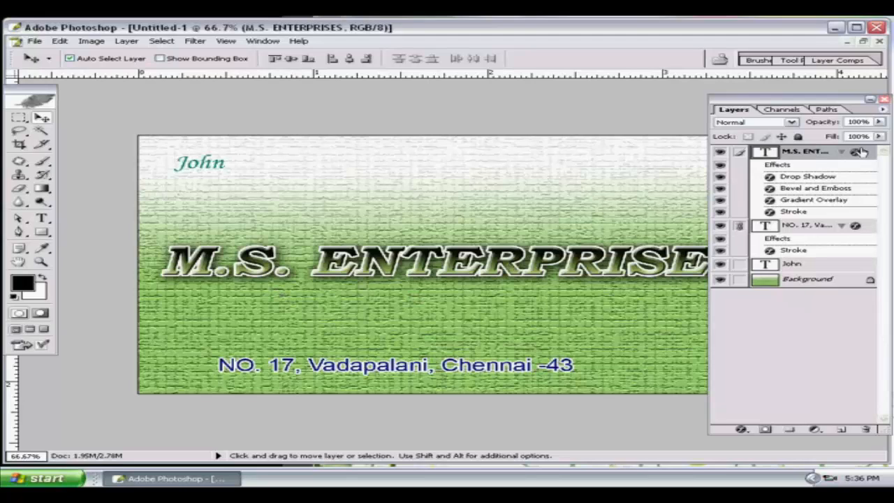
pyautogui.click(738, 227)
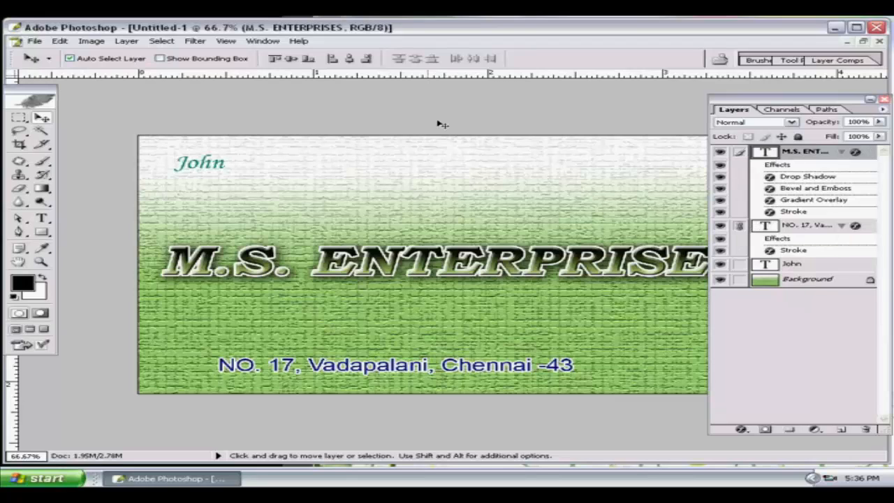
pyautogui.click(350, 60)
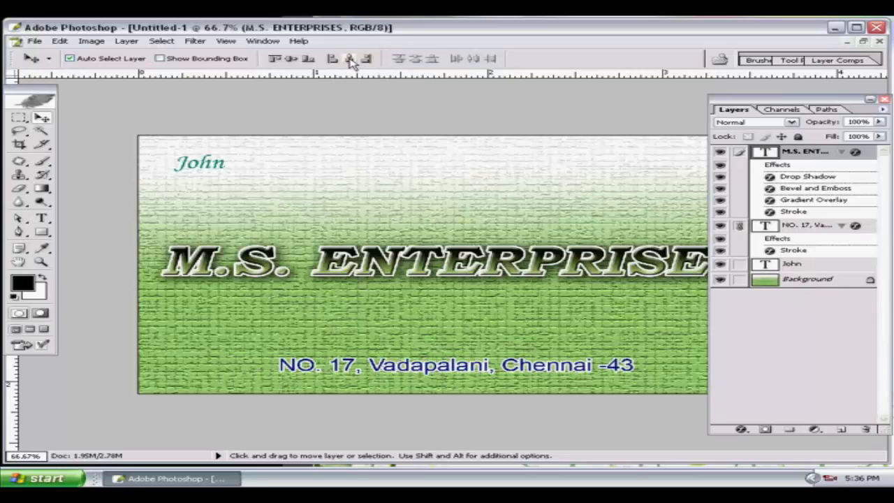
pyautogui.moveTo(743, 99); pyautogui.dragTo(833, 101)
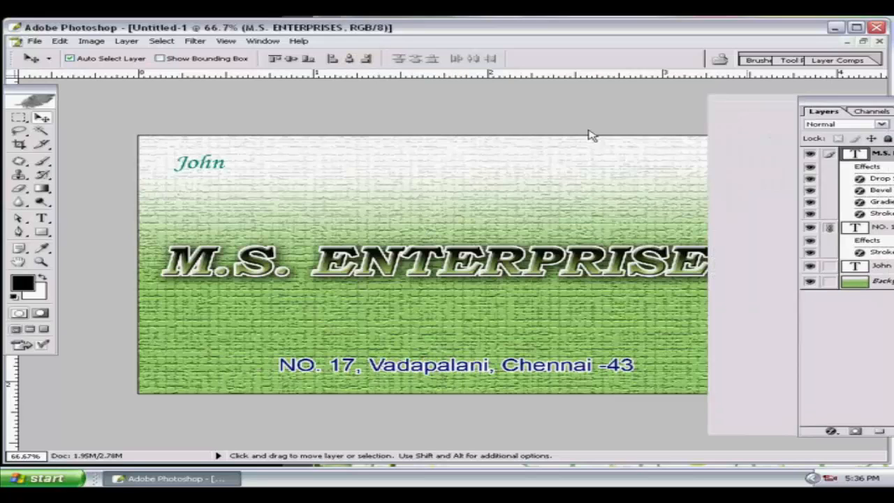
# Open JOHN LOGO.png from Local Disk (D:).
pyautogui.click(34, 41)
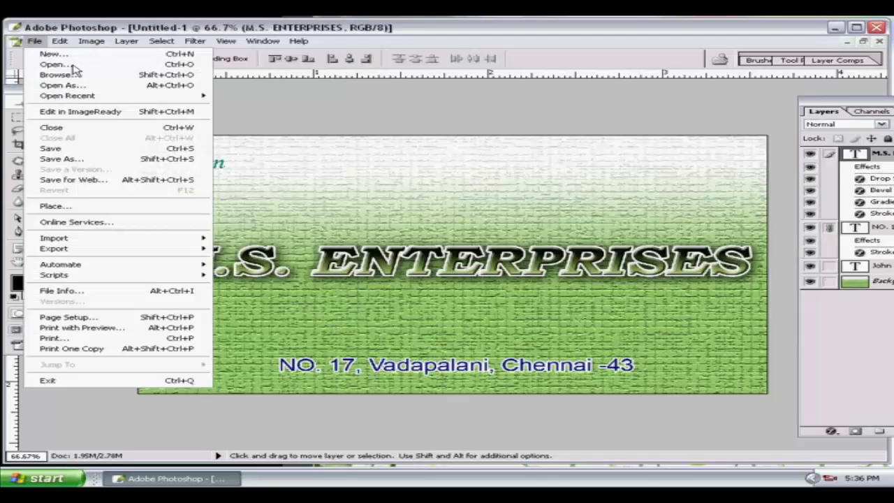
pyautogui.click(74, 65)
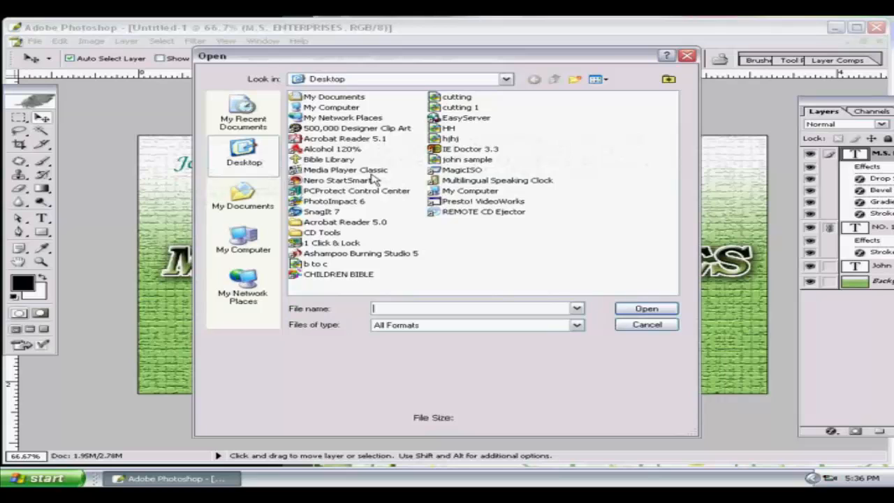
pyautogui.click(402, 79)
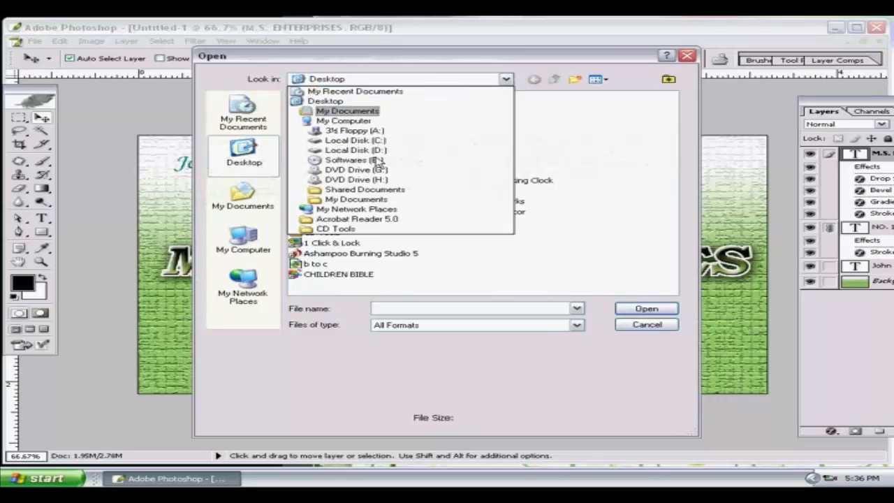
pyautogui.click(367, 151)
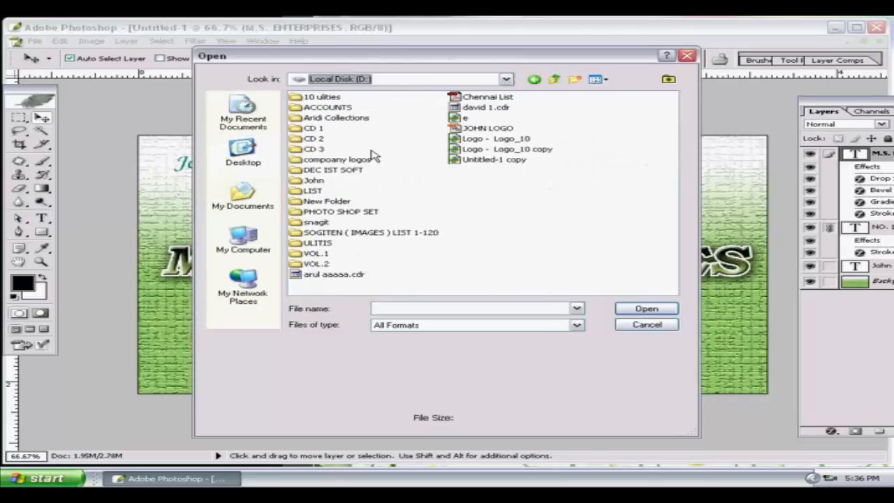
pyautogui.click(468, 140)
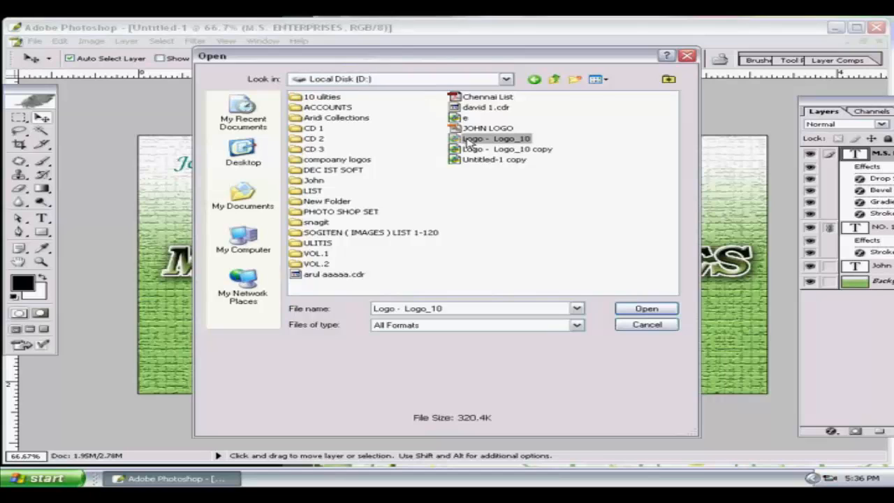
pyautogui.click(499, 149)
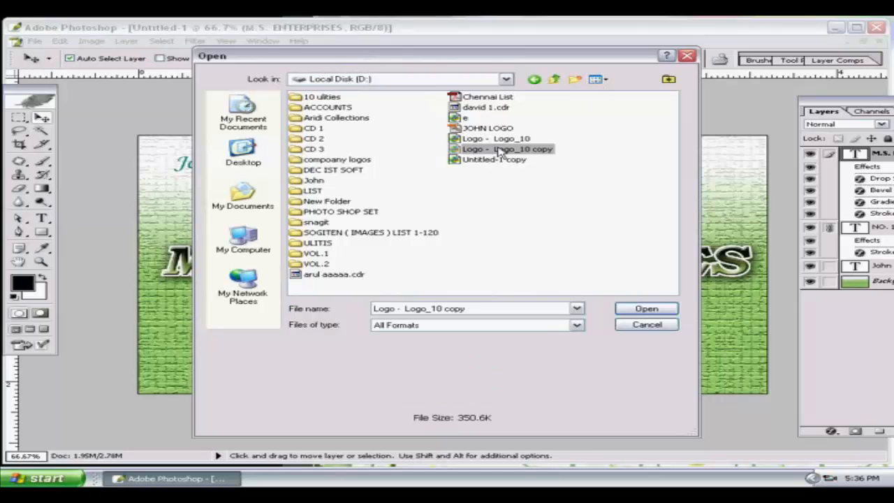
pyautogui.click(495, 129)
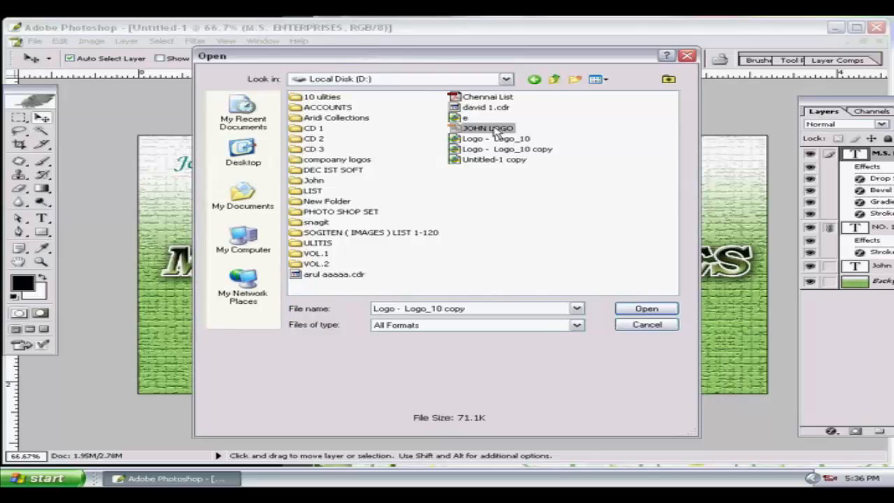
pyautogui.click(648, 307)
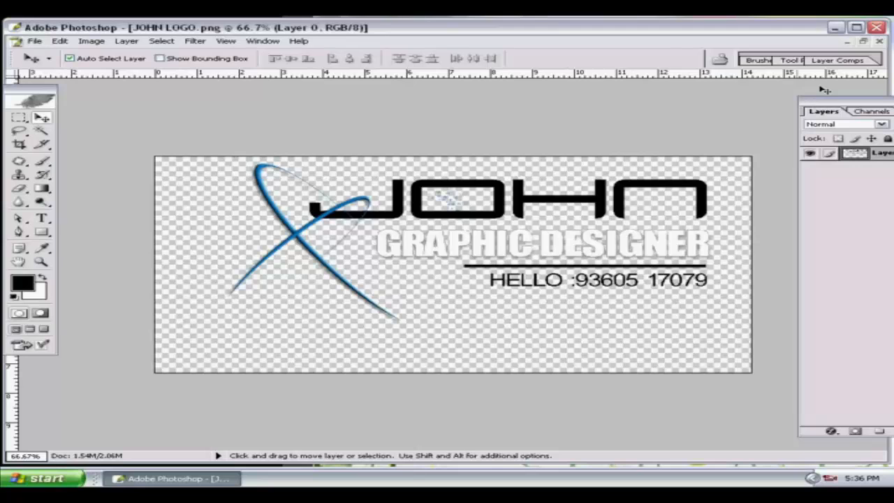
# Drag the logo onto the business card and close JOHN LOGO.png.
pyautogui.click(864, 41)
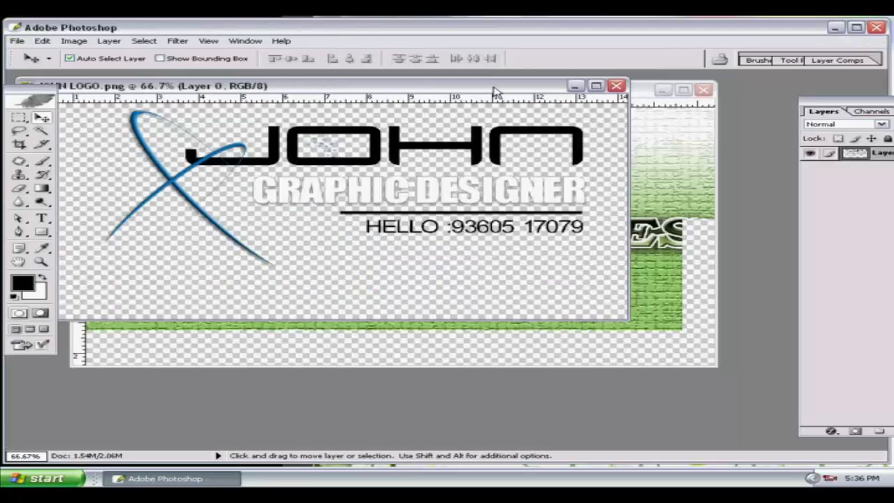
pyautogui.moveTo(510, 86); pyautogui.dragTo(735, 293)
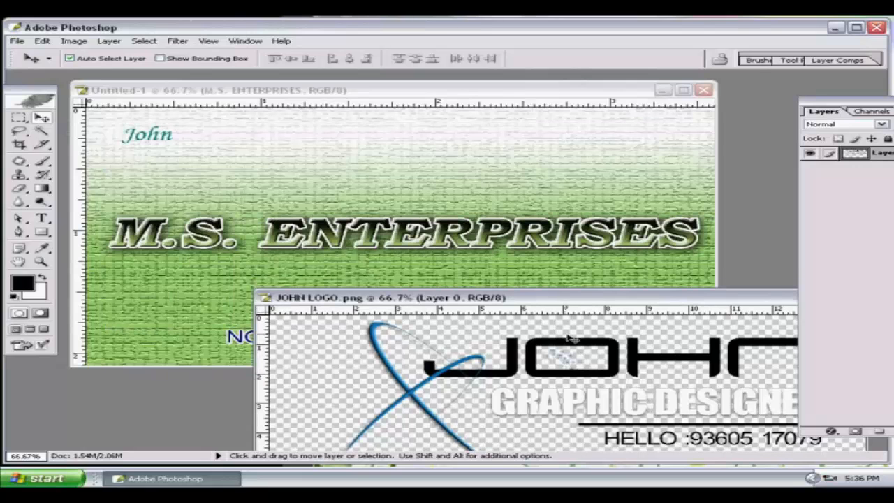
pyautogui.click(533, 145)
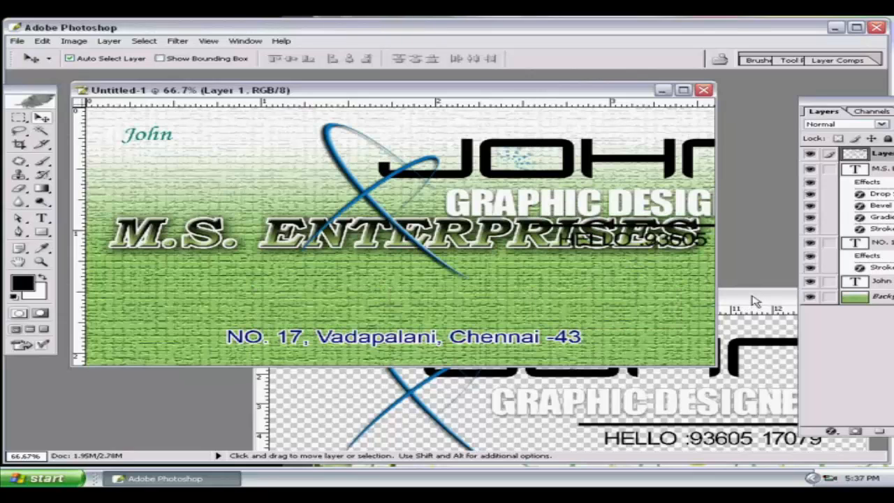
pyautogui.click(755, 301)
pyautogui.moveTo(754, 300); pyautogui.dragTo(329, 308)
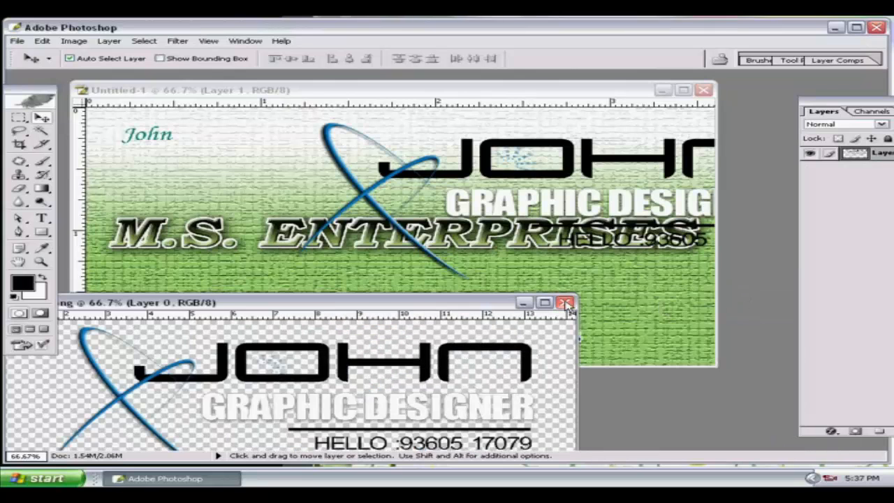
pyautogui.click(564, 301)
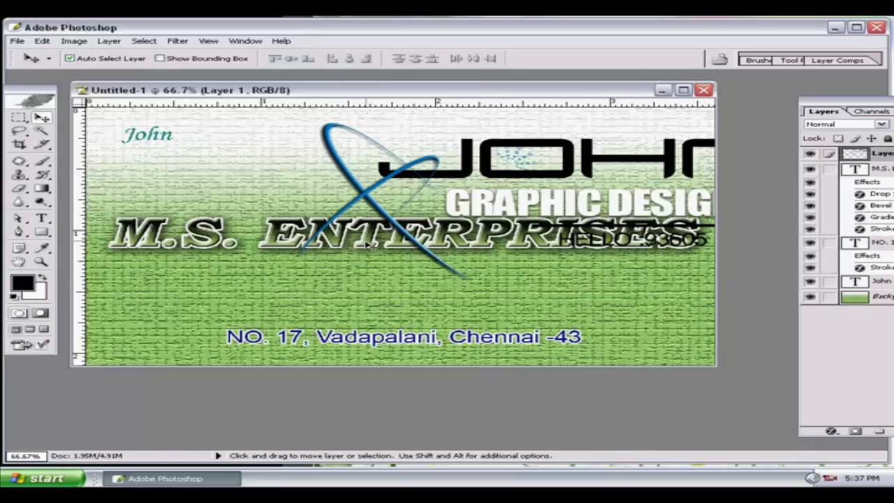
# Nudge M.S. ENTERPRISES and the address slightly lower, then select the logo layer.
pyautogui.click(372, 245)
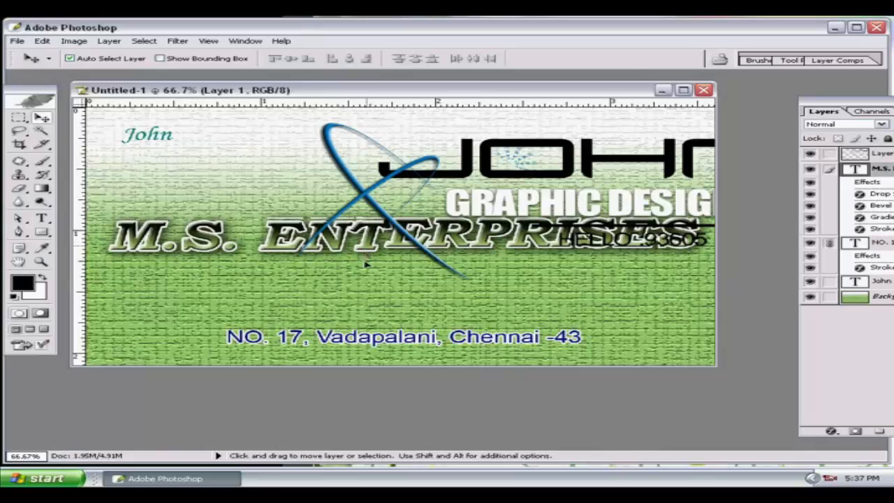
pyautogui.moveTo(363, 274)
pyautogui.mouseDown()
pyautogui.moveTo(365, 285)
pyautogui.moveTo(365, 260)
pyautogui.mouseUp()
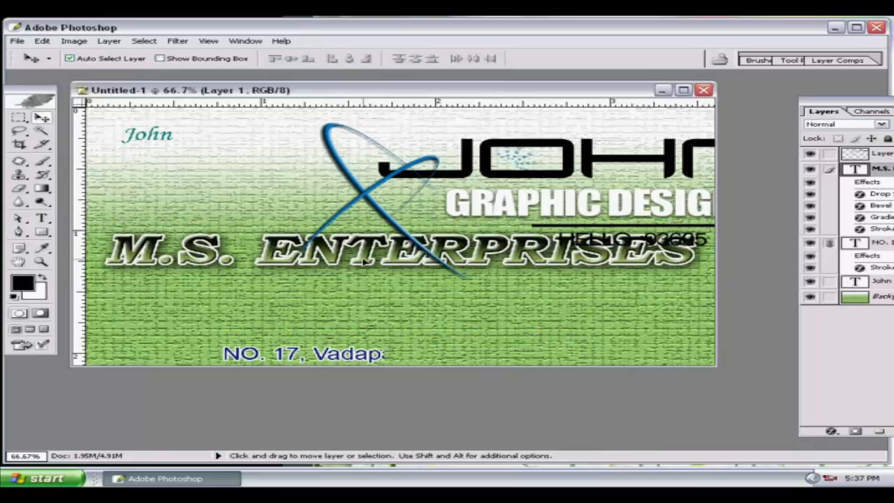
pyautogui.moveTo(364, 258); pyautogui.dragTo(365, 248)
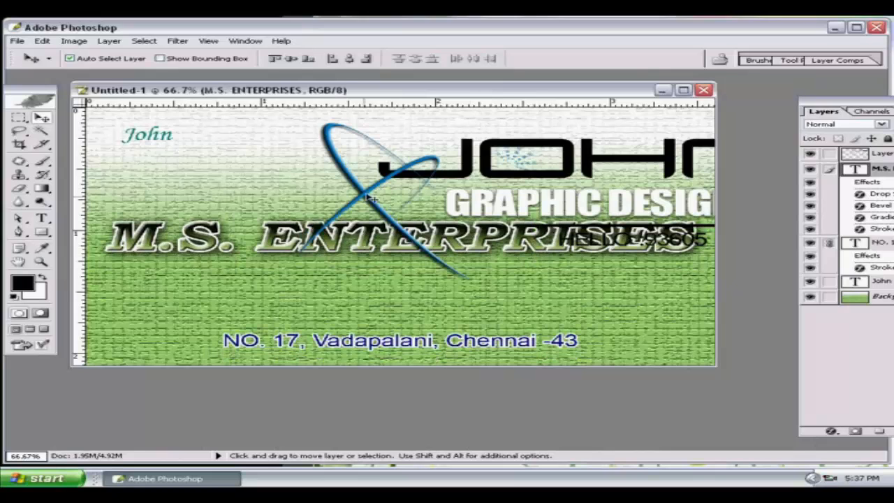
pyautogui.click(369, 199)
pyautogui.click(161, 58)
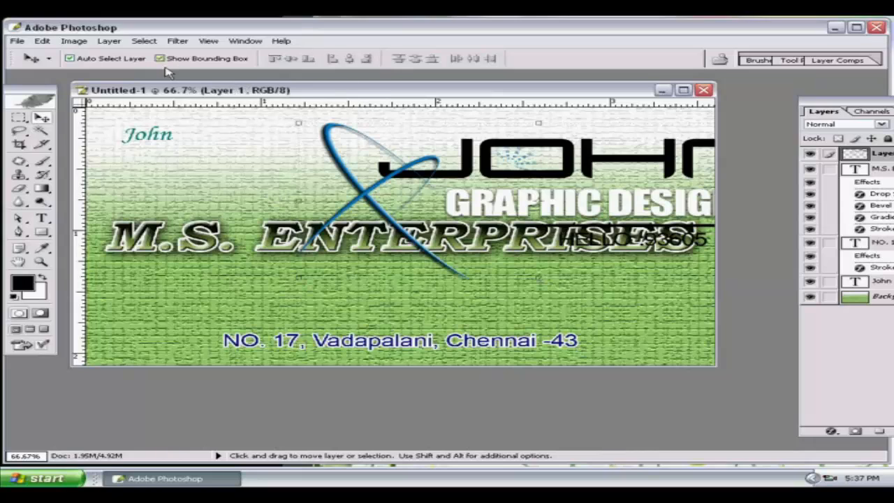
# Scale the logo down into the card's top-right corner and hide the bounding box.
pyautogui.moveTo(299, 123); pyautogui.dragTo(431, 155)
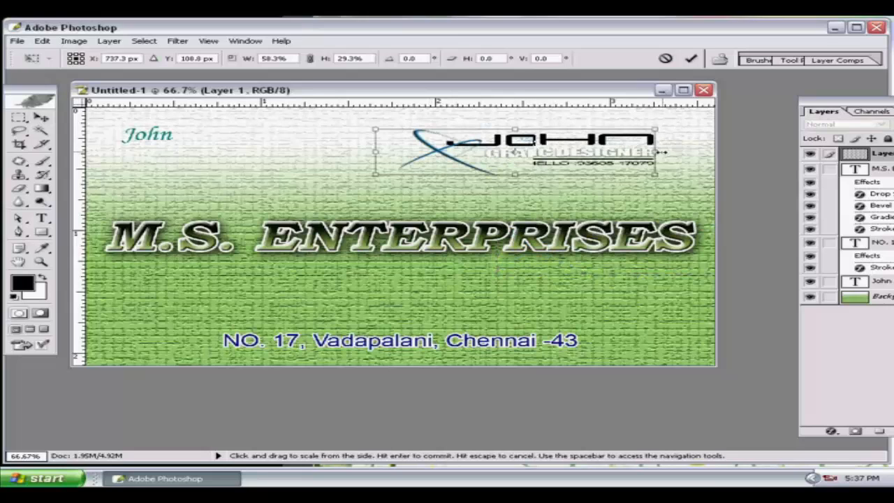
pyautogui.moveTo(518, 189); pyautogui.dragTo(518, 201)
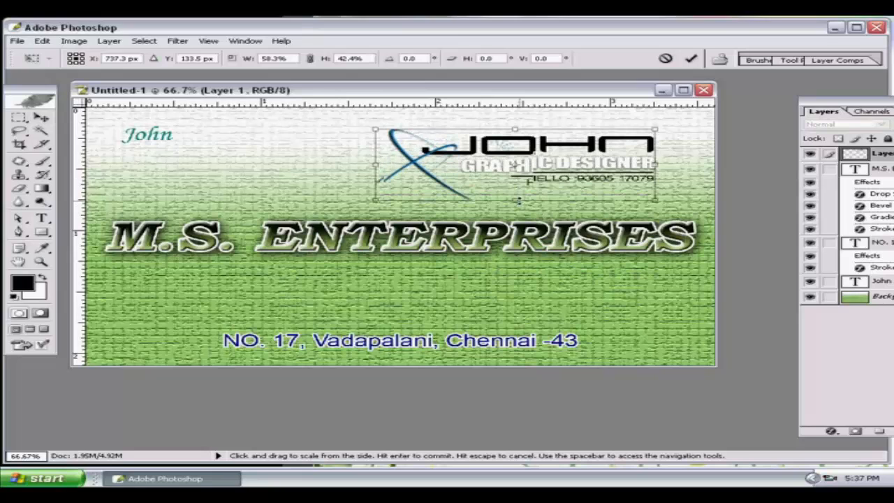
pyautogui.press('Return')
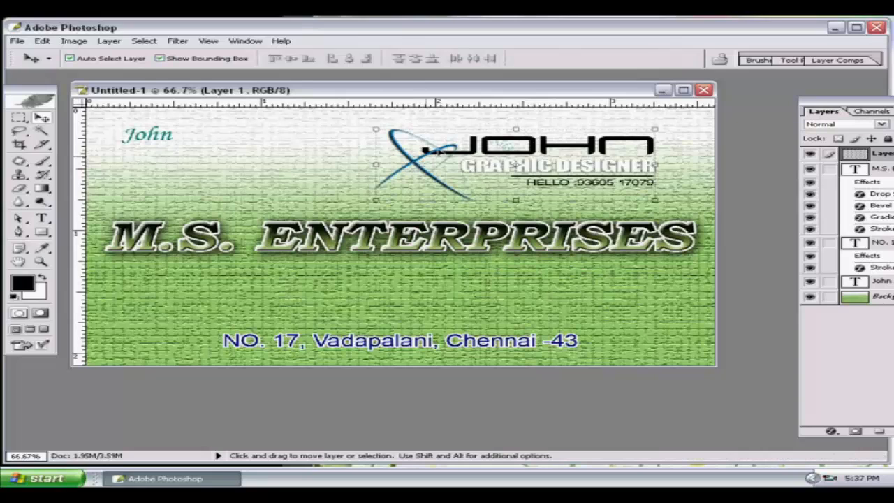
pyautogui.click(160, 59)
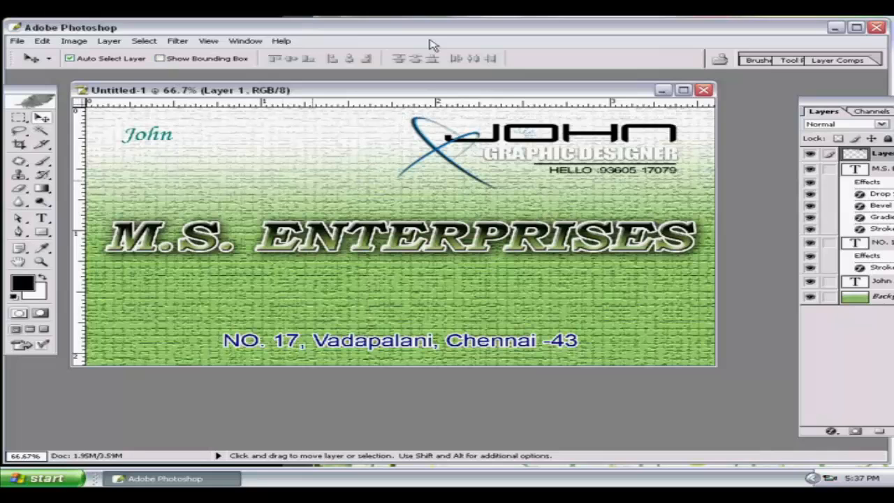
pyautogui.moveTo(510, 95); pyautogui.dragTo(542, 97)
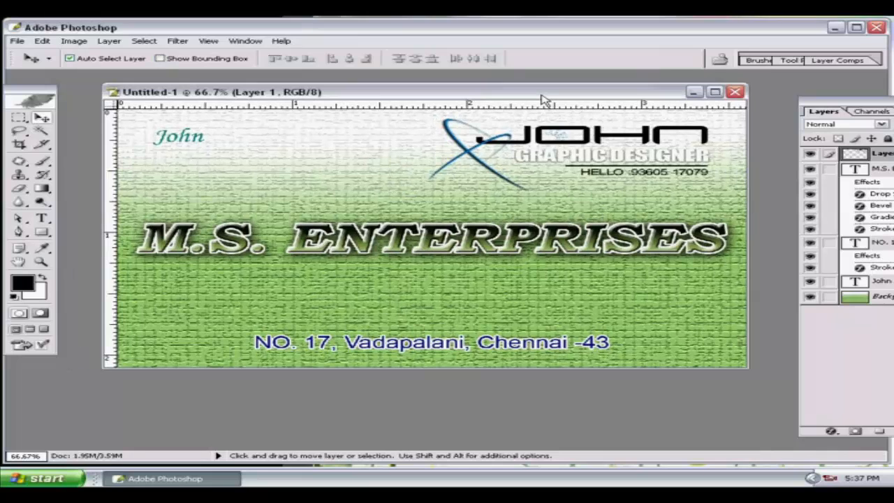
pyautogui.doubleClick(543, 97)
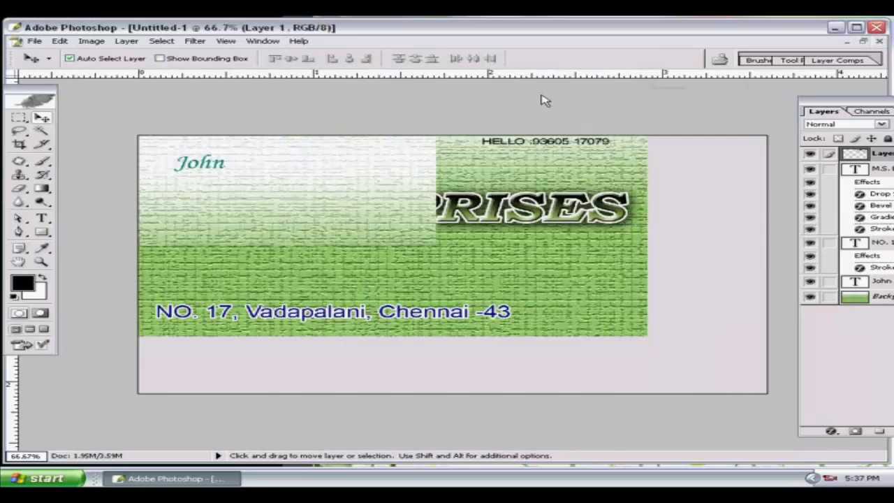
pyautogui.hotkey('ctrl', '+')
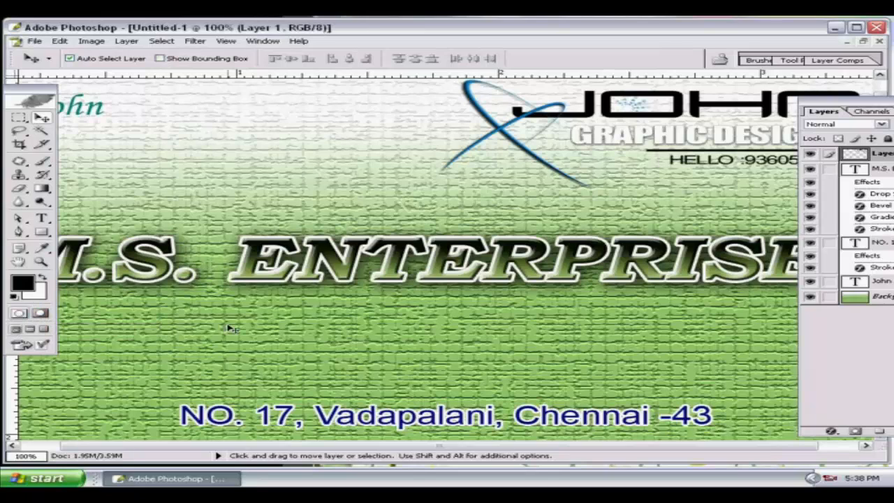
pyautogui.press('q')
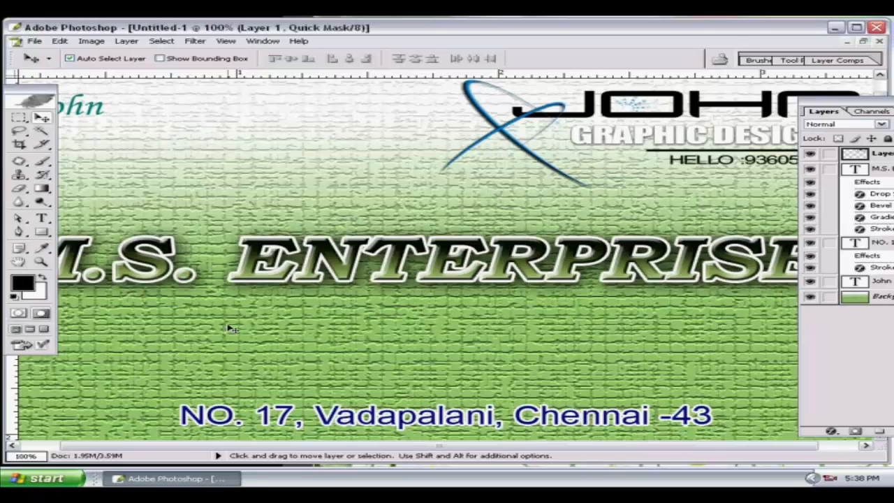
pyautogui.press('q')
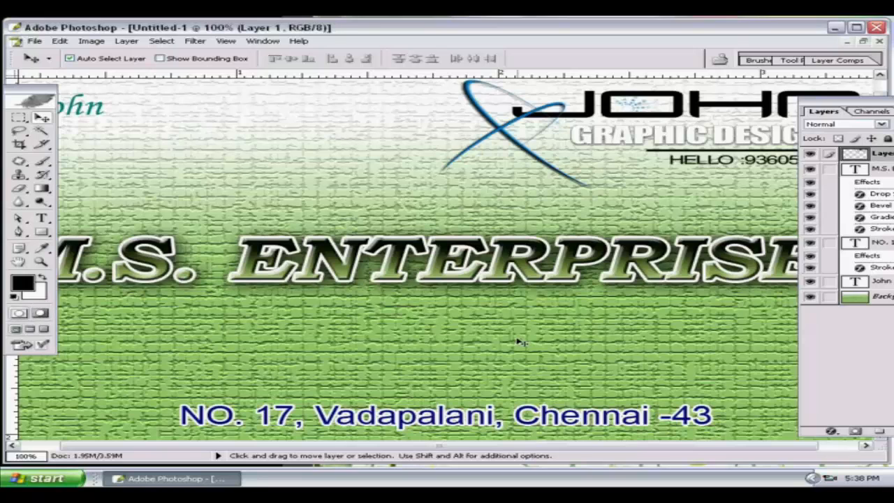
pyautogui.hotkey('ctrl', '-')
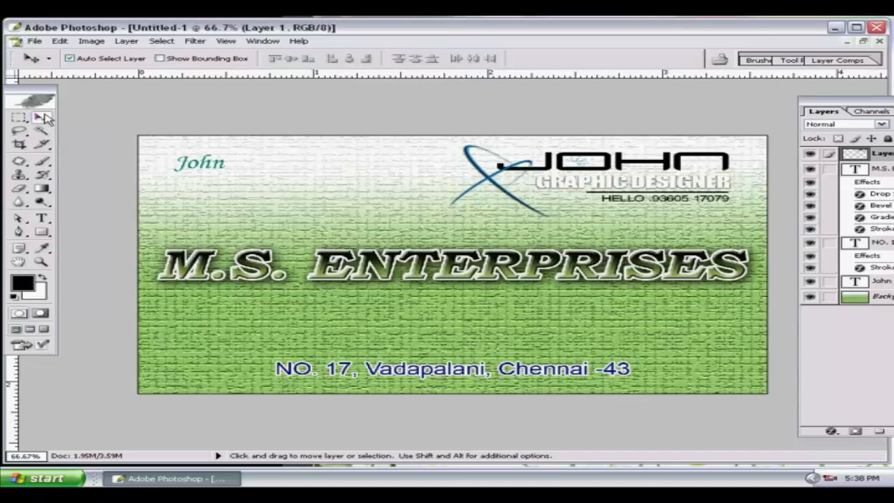
pyautogui.click(831, 478)
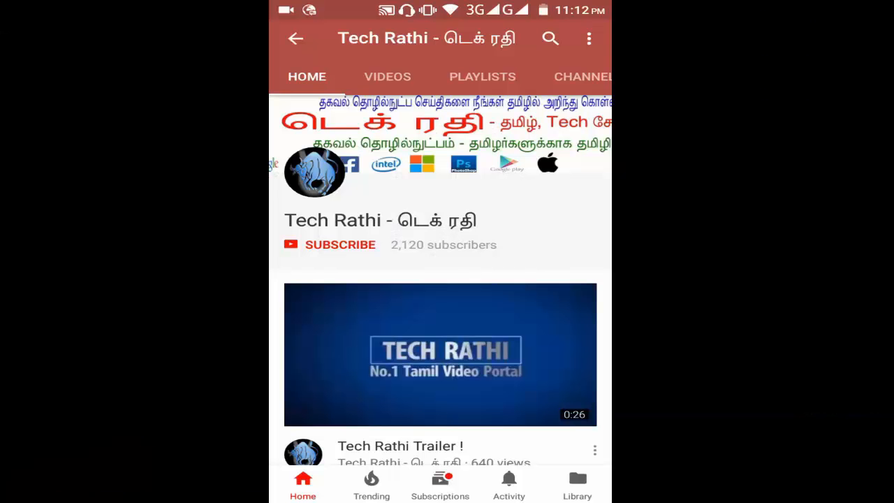
# Subscribe to Tech Rathi and switch on all notifications with the bell.
pyautogui.click(342, 245)
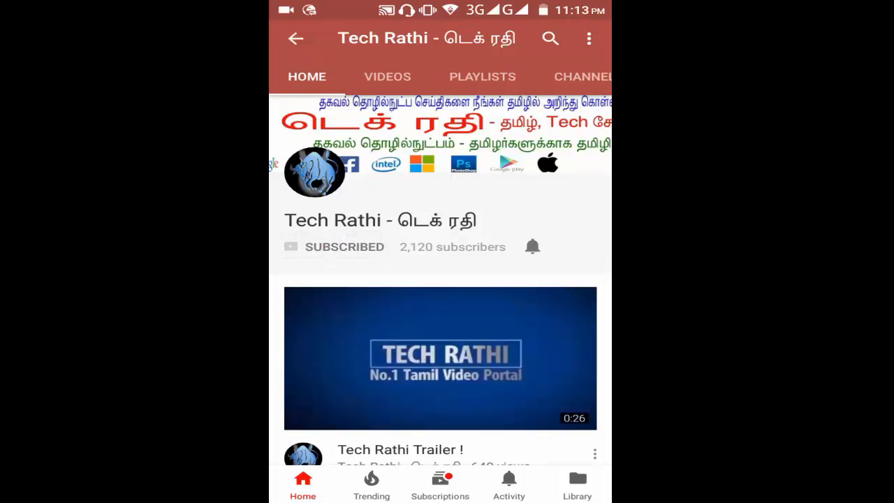
pyautogui.click(532, 246)
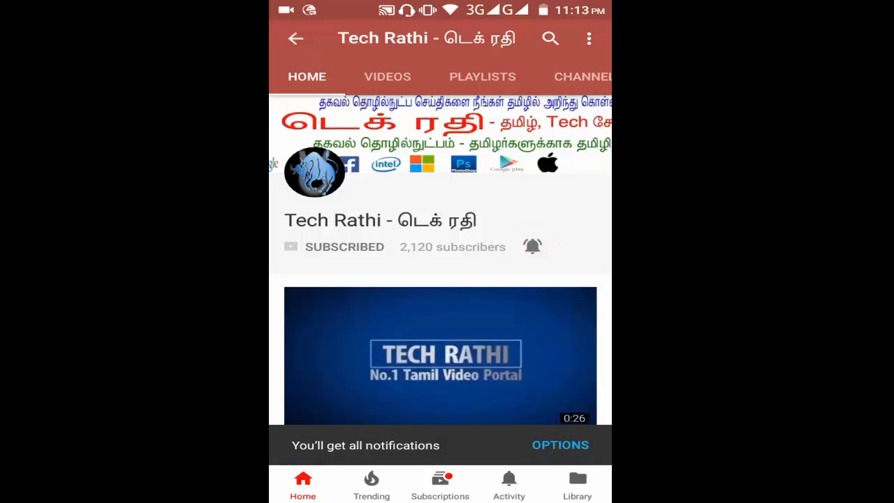